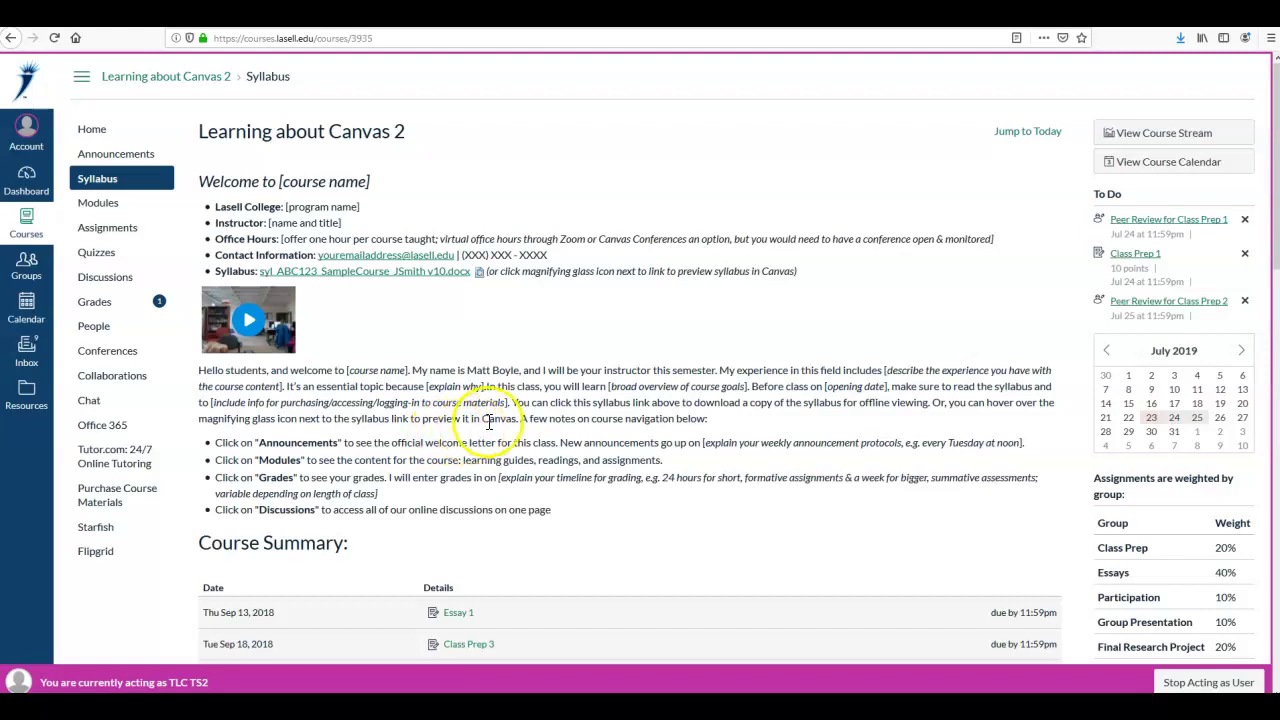
Step: Open the Class Prep 1 assignment from the Week 1 module and go to its assigned peer review
triple_click(1110, 192)
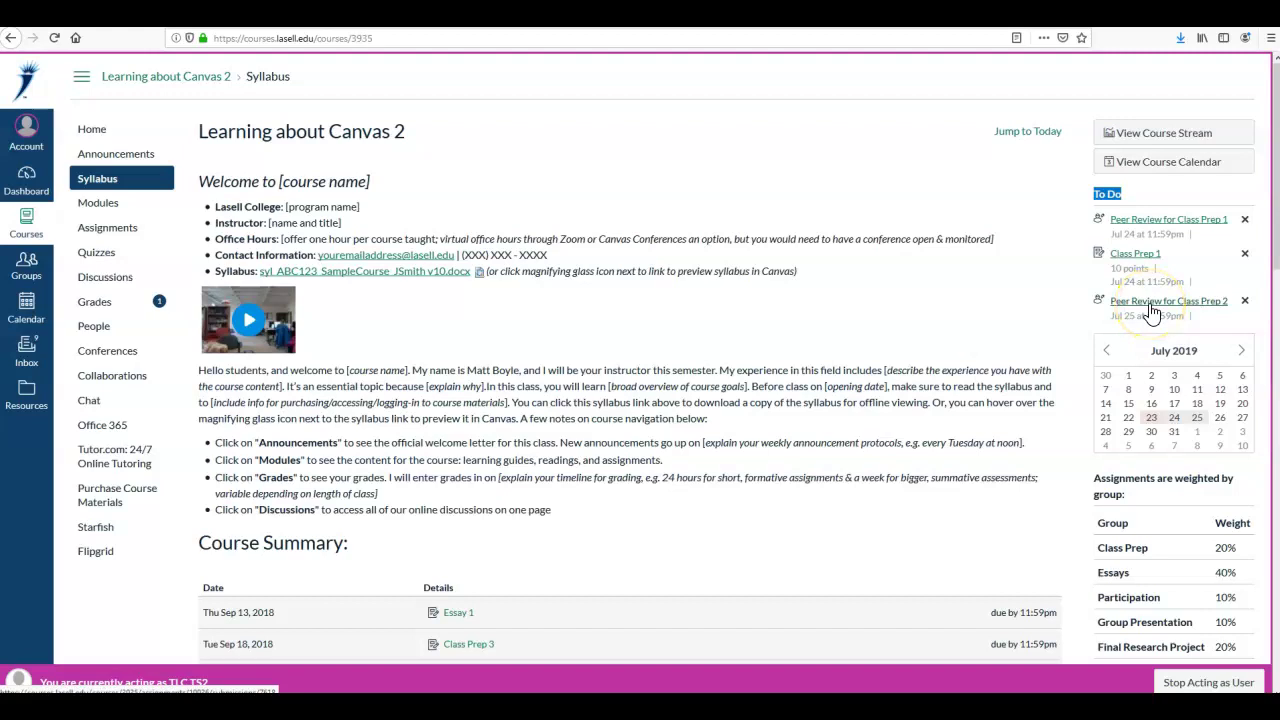
click(309, 583)
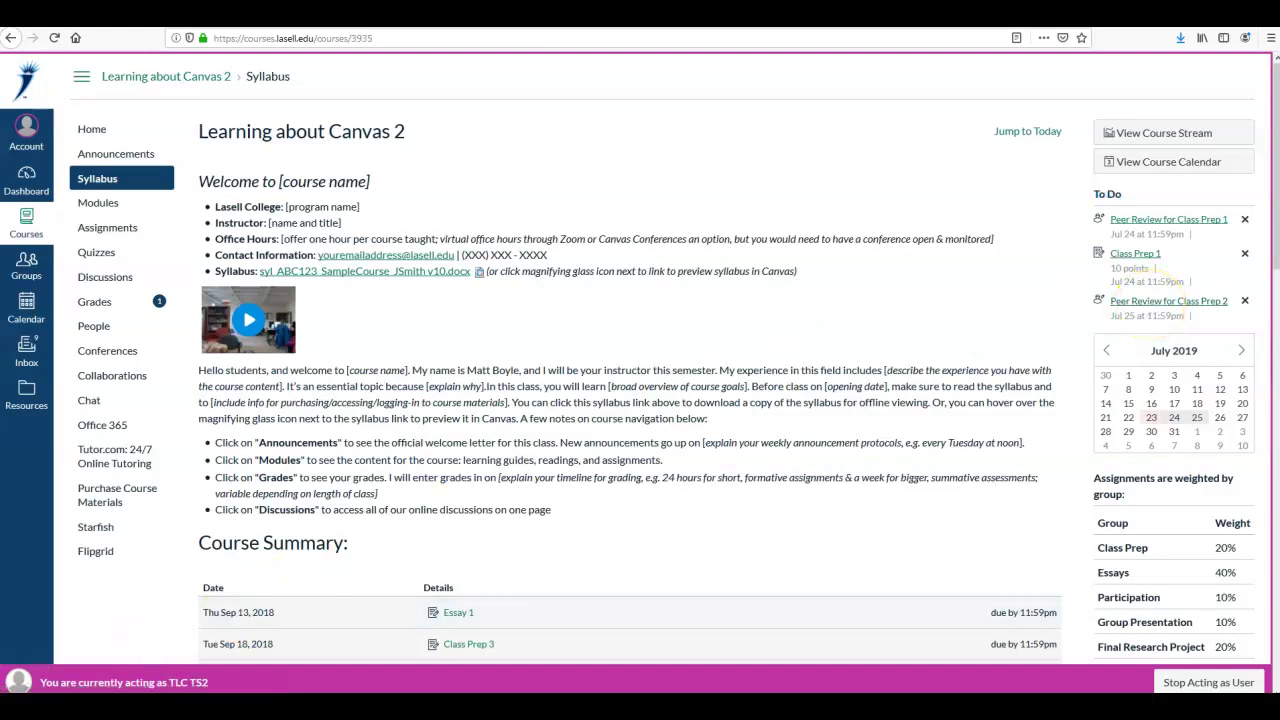
click(116, 211)
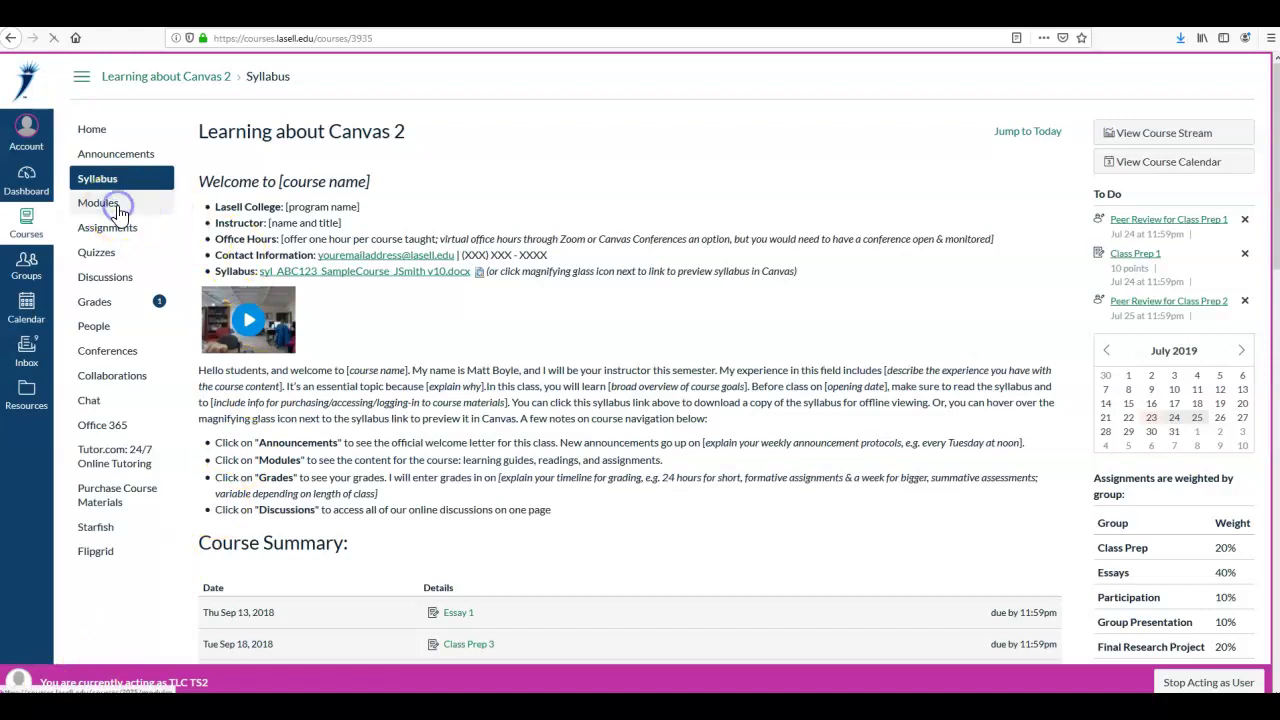
scroll(420, 289, down, 3)
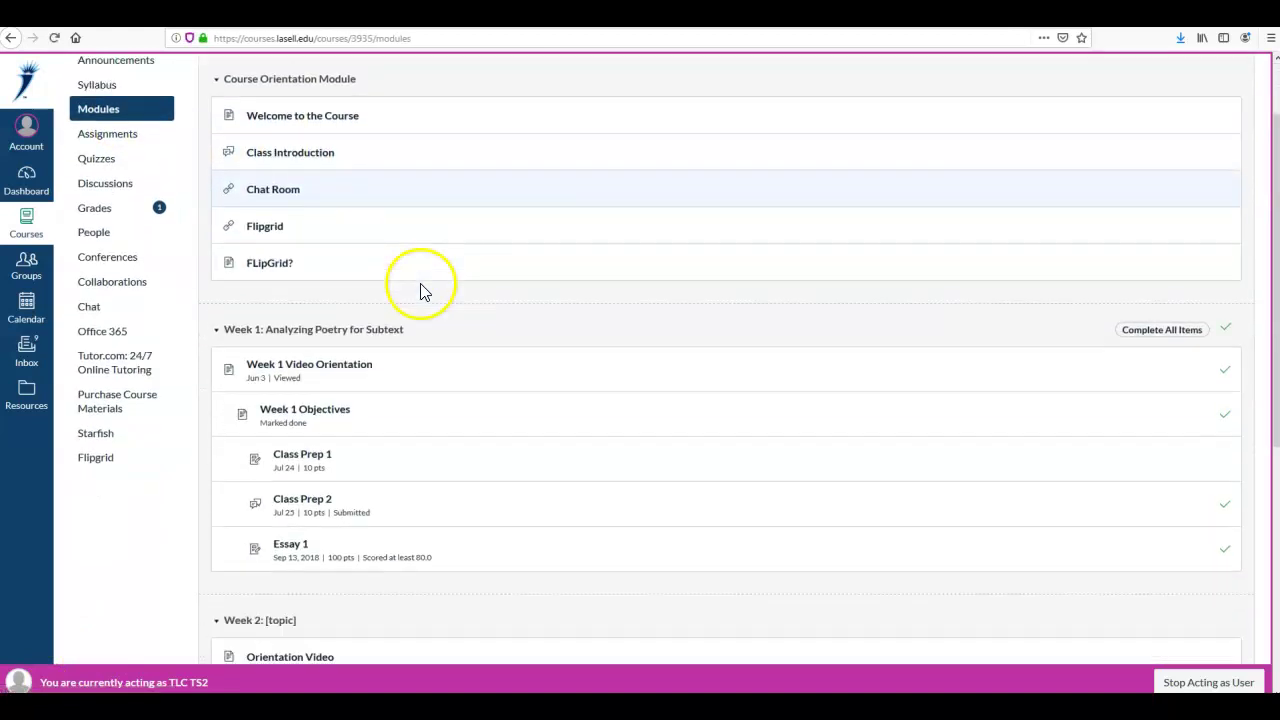
click(308, 347)
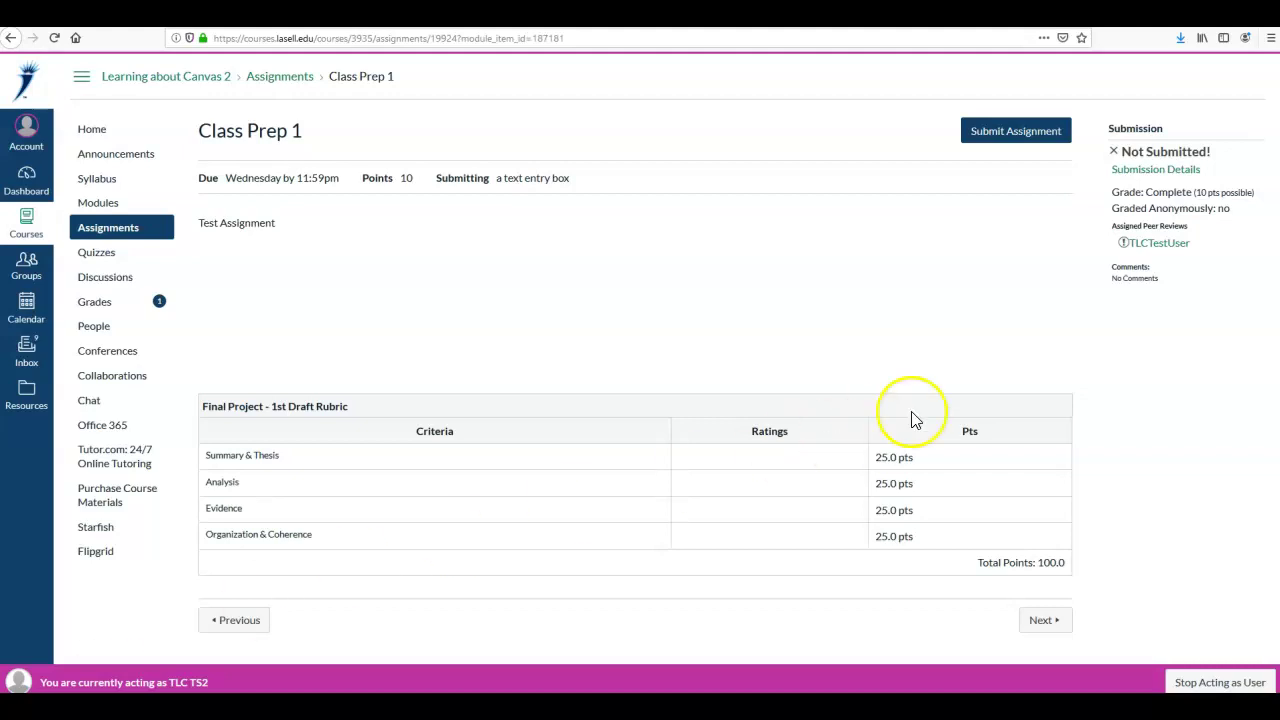
click(1157, 246)
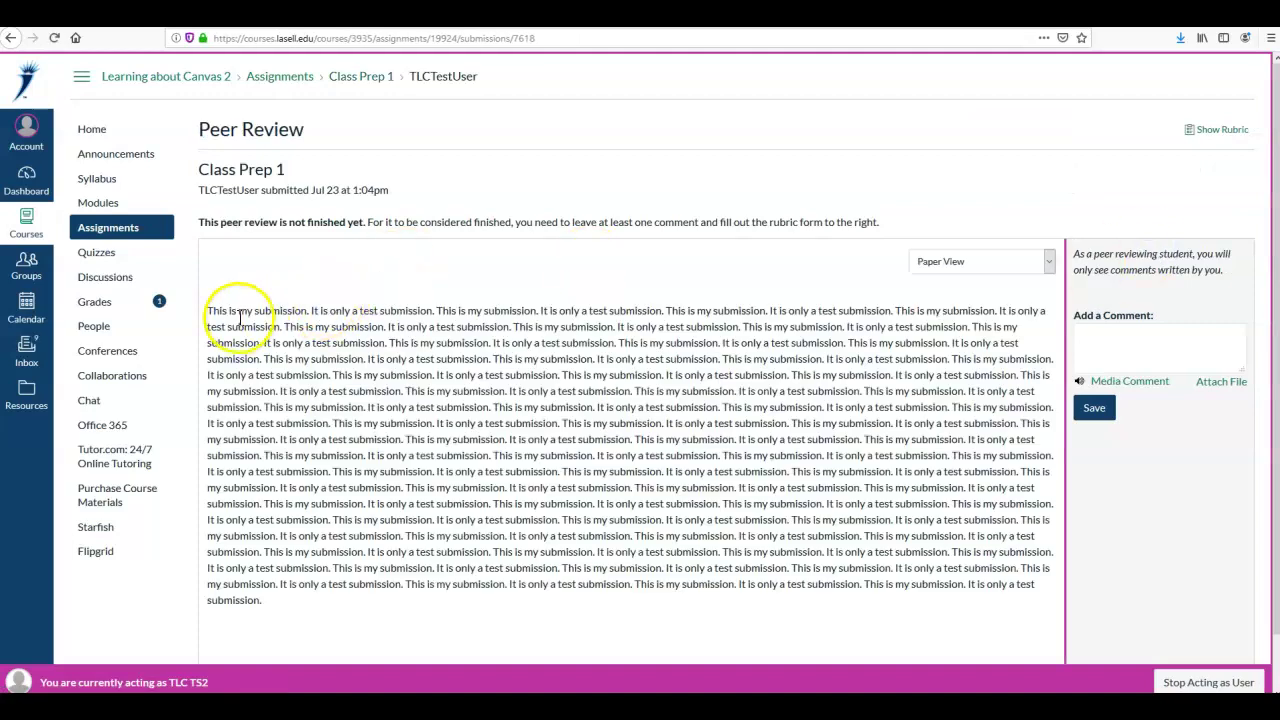
Step: Examine the Class Prep 1 submission text, the requirements for finishing the peer review, and the comment field
drag(206, 310, 292, 612)
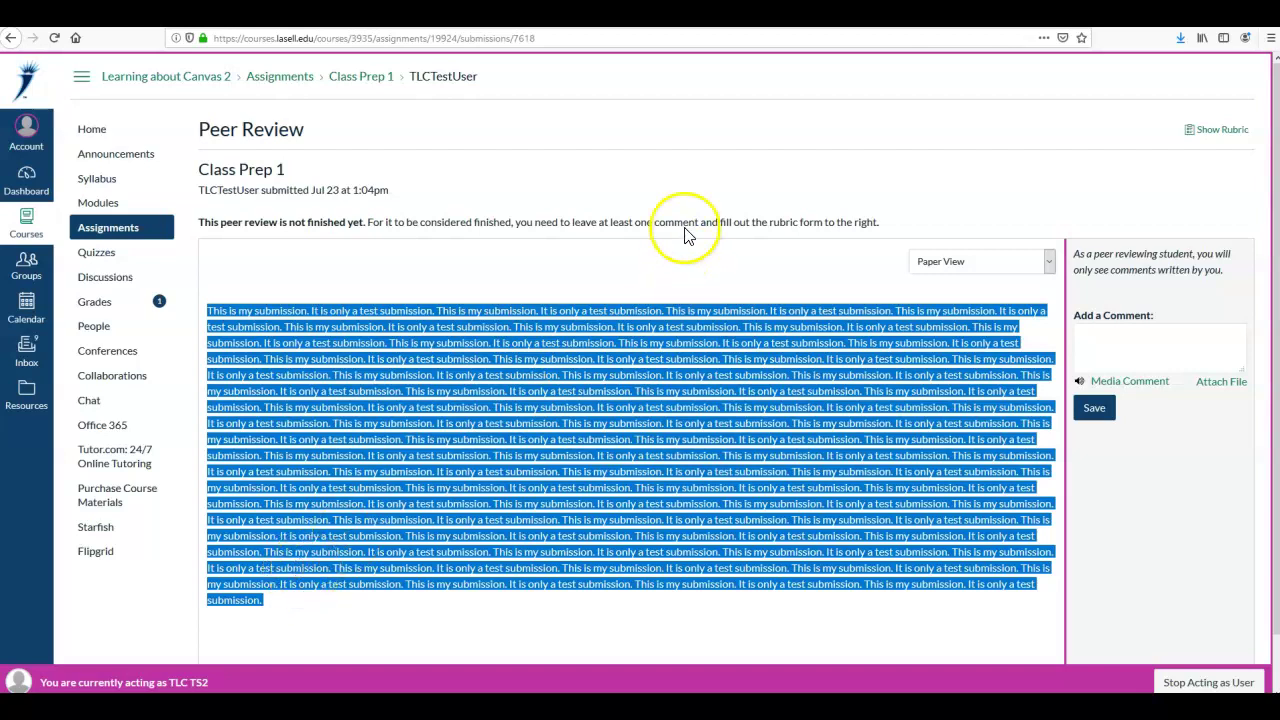
drag(705, 222, 641, 227)
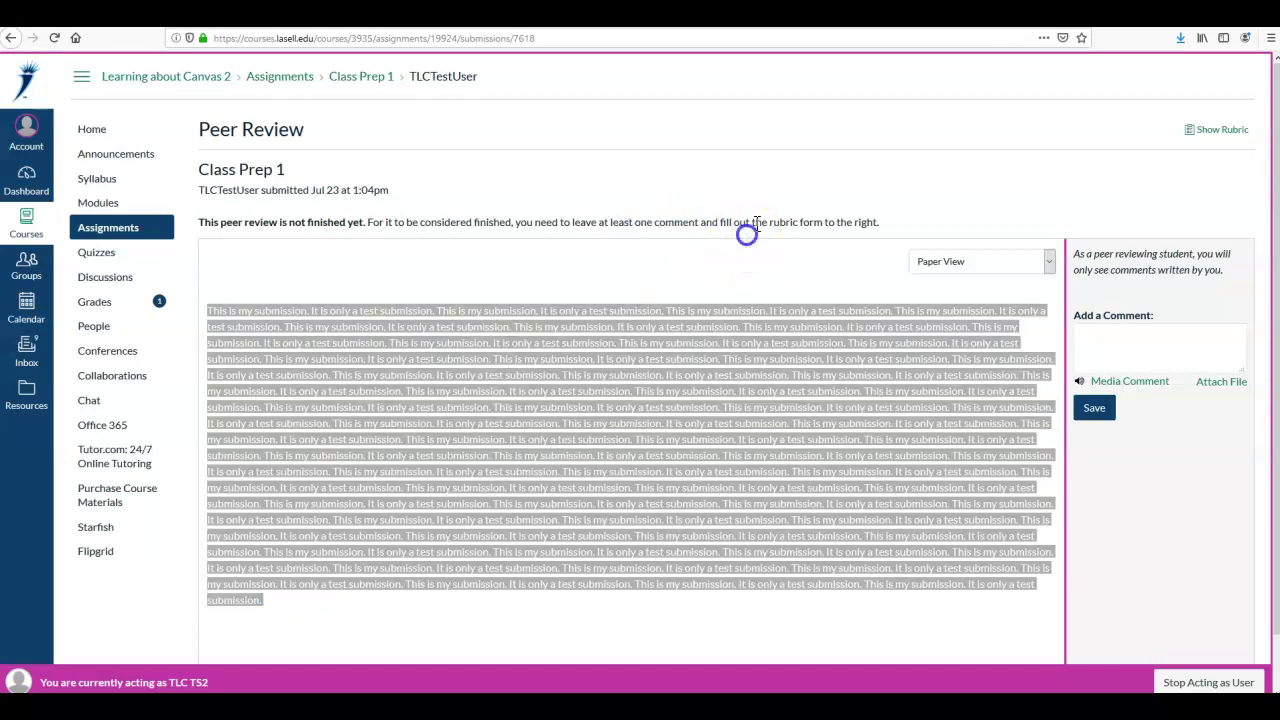
drag(822, 222, 721, 224)
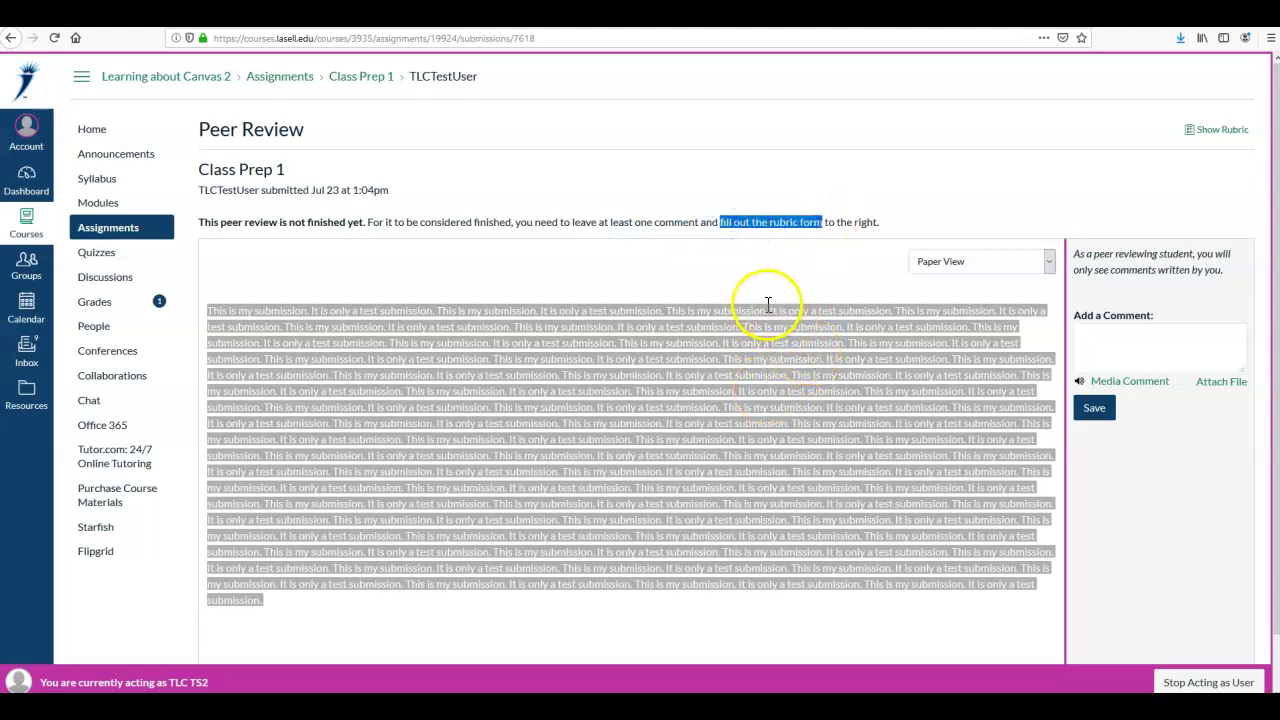
click(1135, 338)
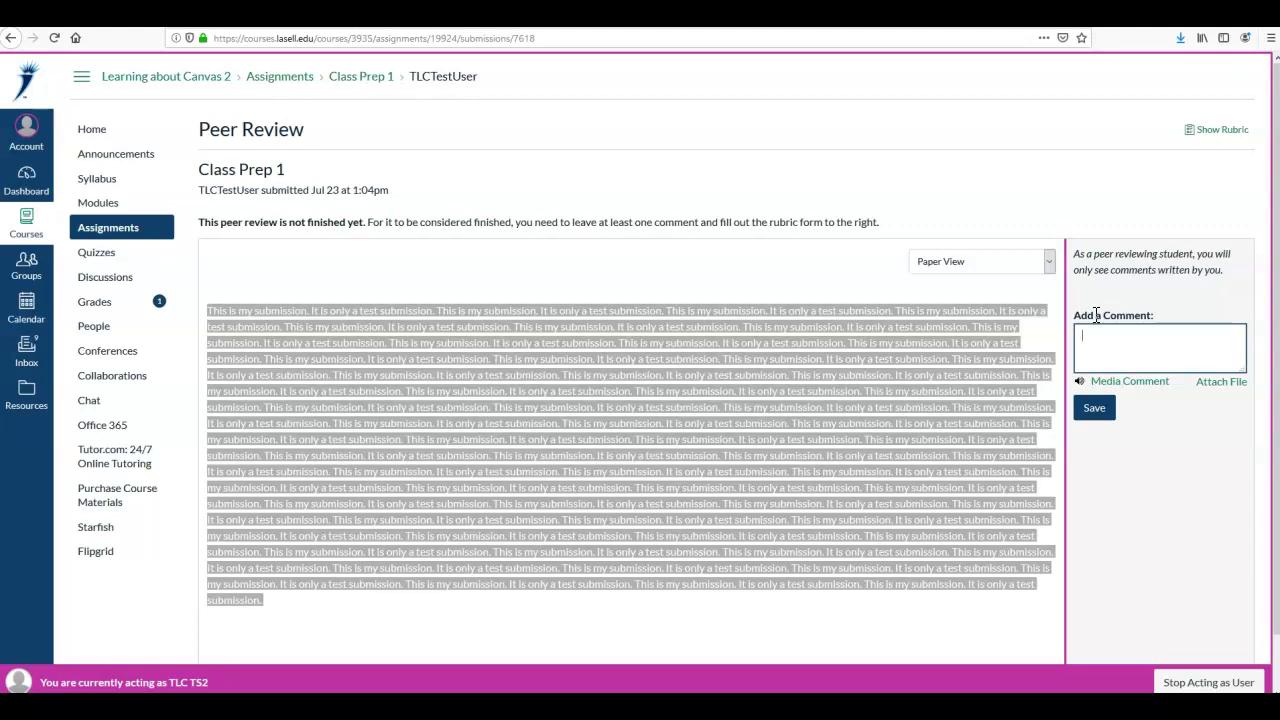
Step: Show the Class Prep 1 rubric and look through its criteria from Summary & Thesis to Organization & Coherence
click(1221, 130)
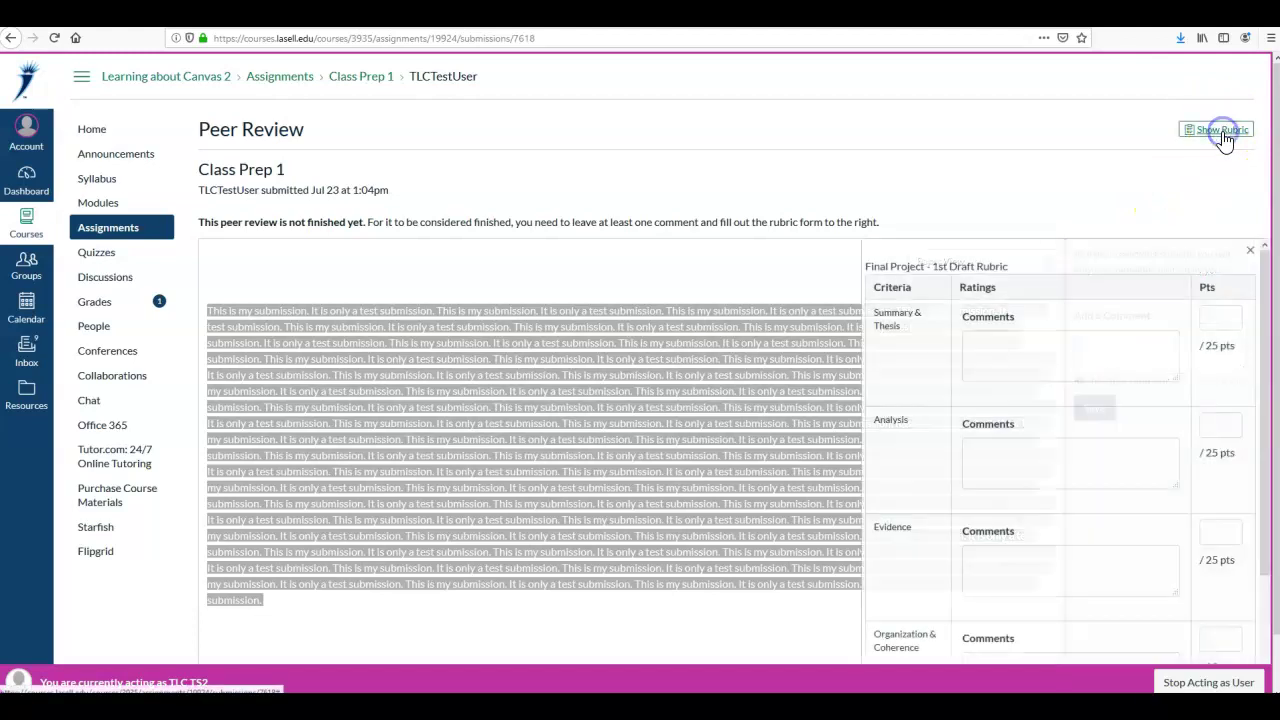
drag(1120, 266, 1040, 268)
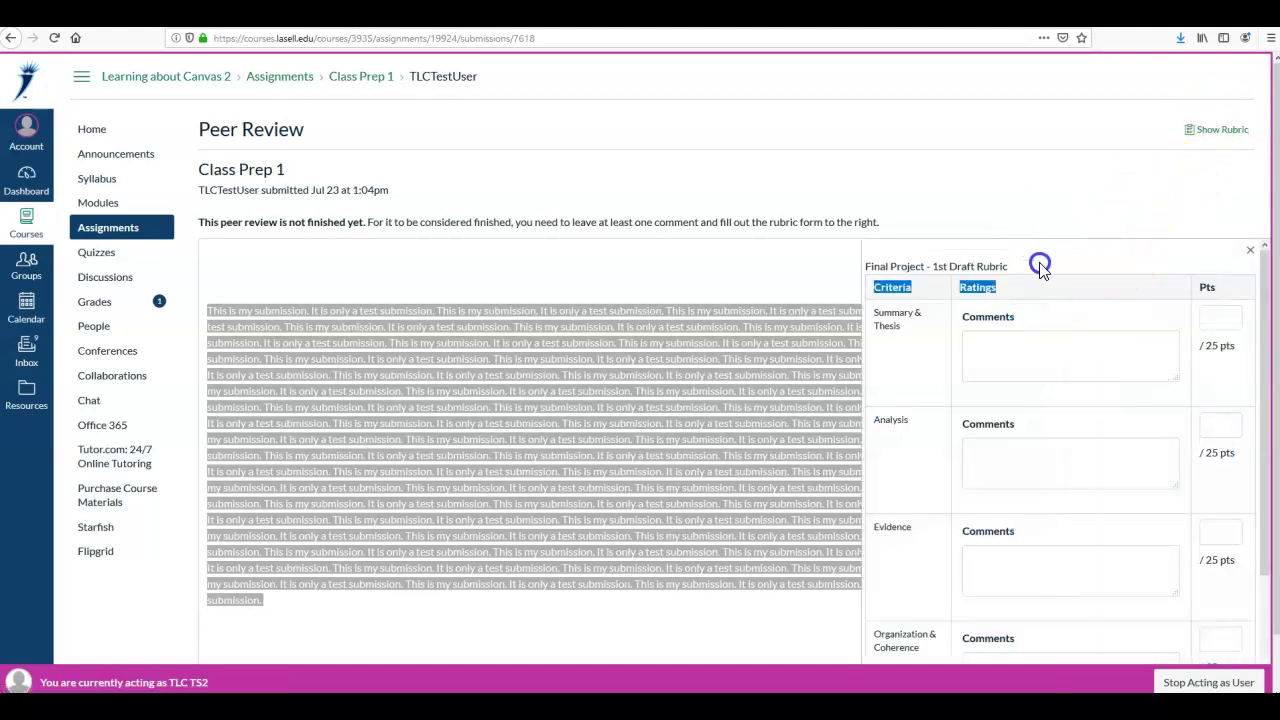
click(899, 328)
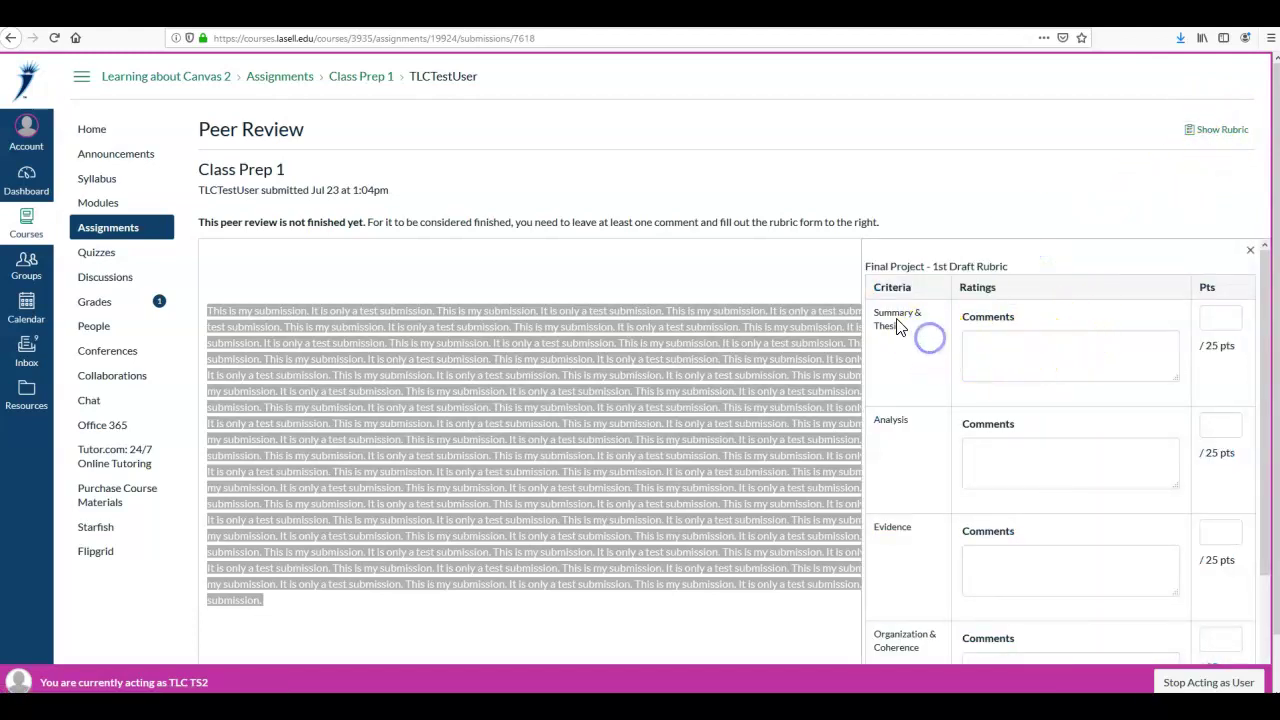
click(893, 420)
click(888, 527)
double_click(918, 648)
Step: Look over the comment boxes for each criterion in the Final Project - 1st Draft Rubric
click(1054, 369)
click(1051, 463)
click(1044, 556)
click(1034, 657)
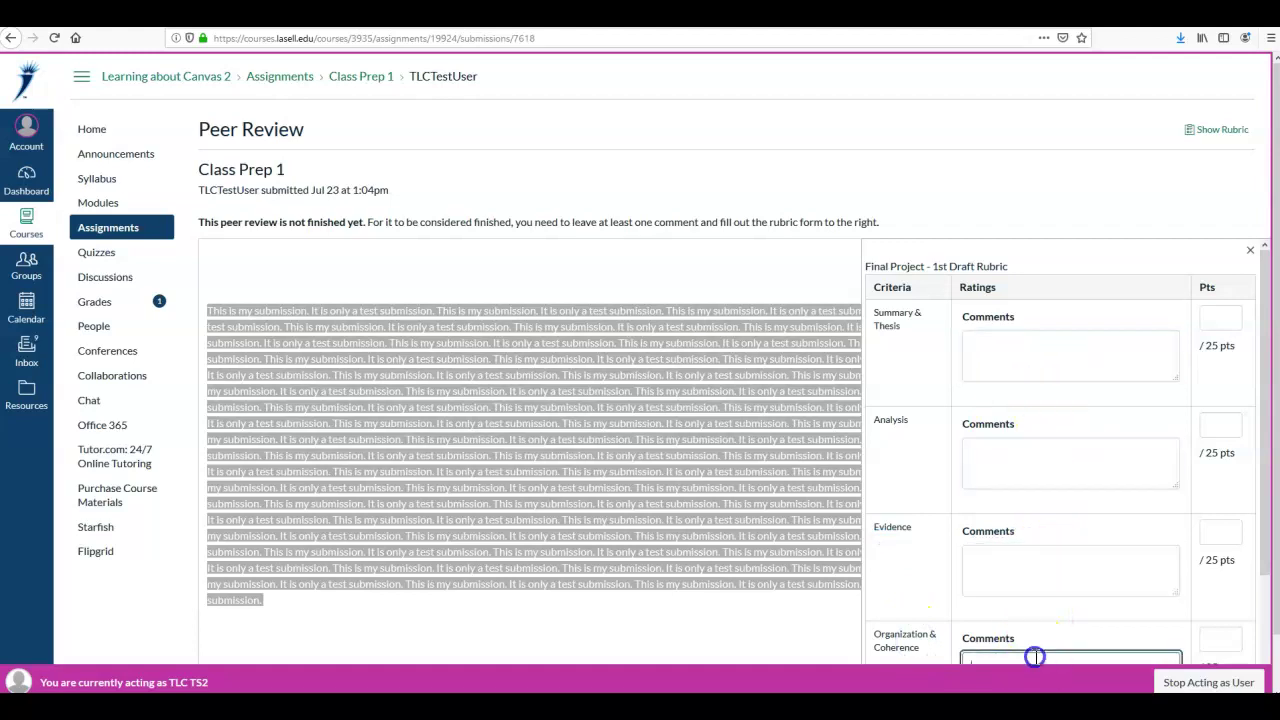
click(1043, 602)
click(1020, 356)
click(1022, 465)
click(1021, 557)
click(1015, 656)
Step: Check the points field of each rubric criterion and close the rubric without entering scores
click(1210, 316)
click(1226, 427)
click(1229, 525)
click(1222, 633)
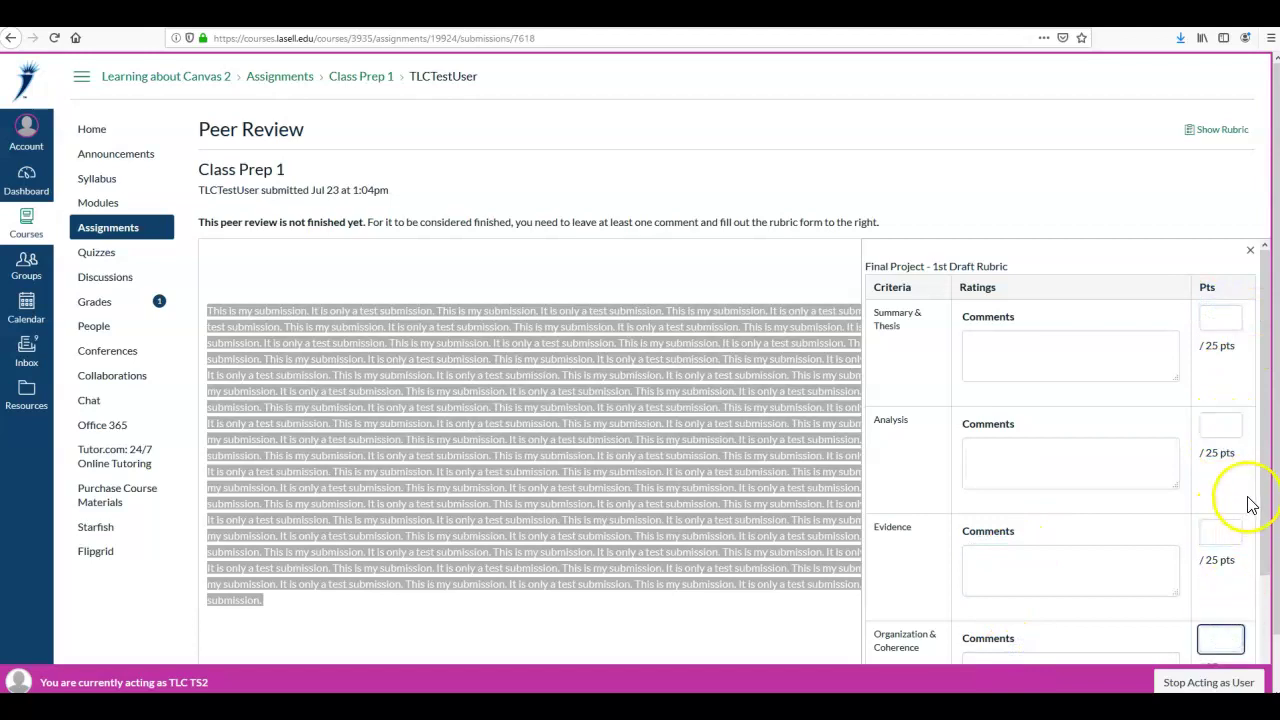
click(1250, 251)
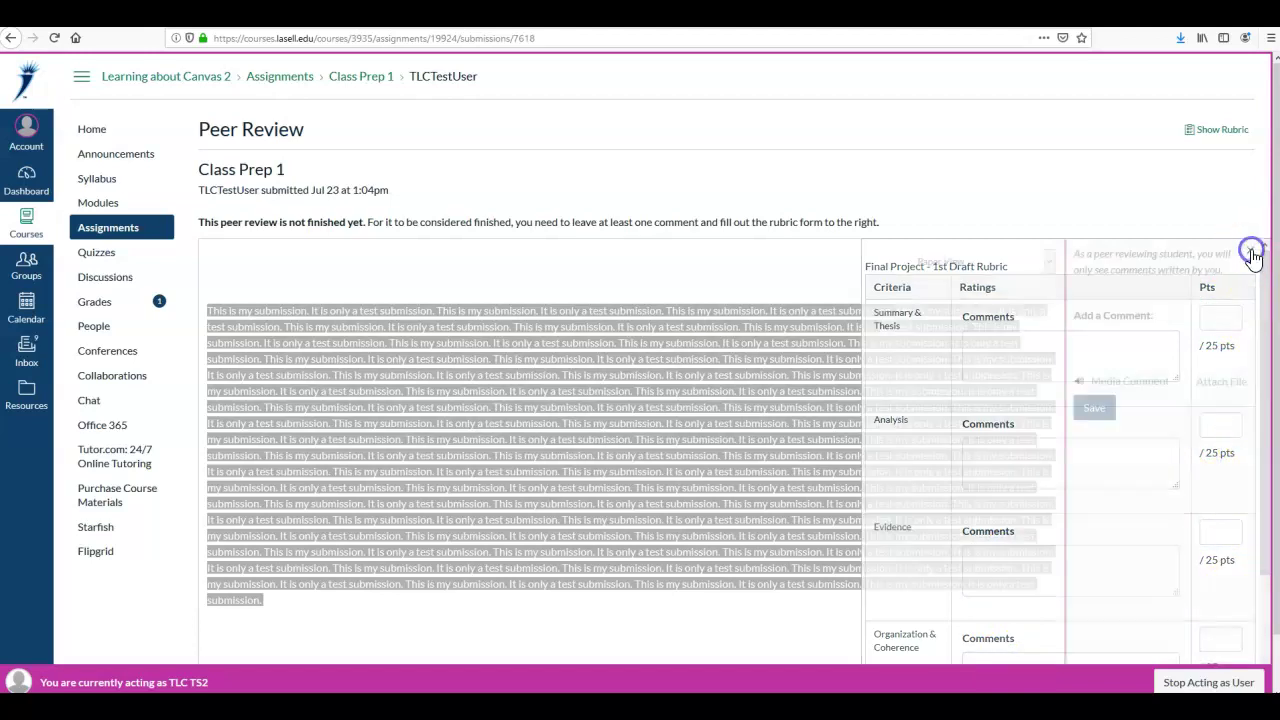
Step: View the Class Prep 2 peer review through the To Do list on the course home page
click(94, 131)
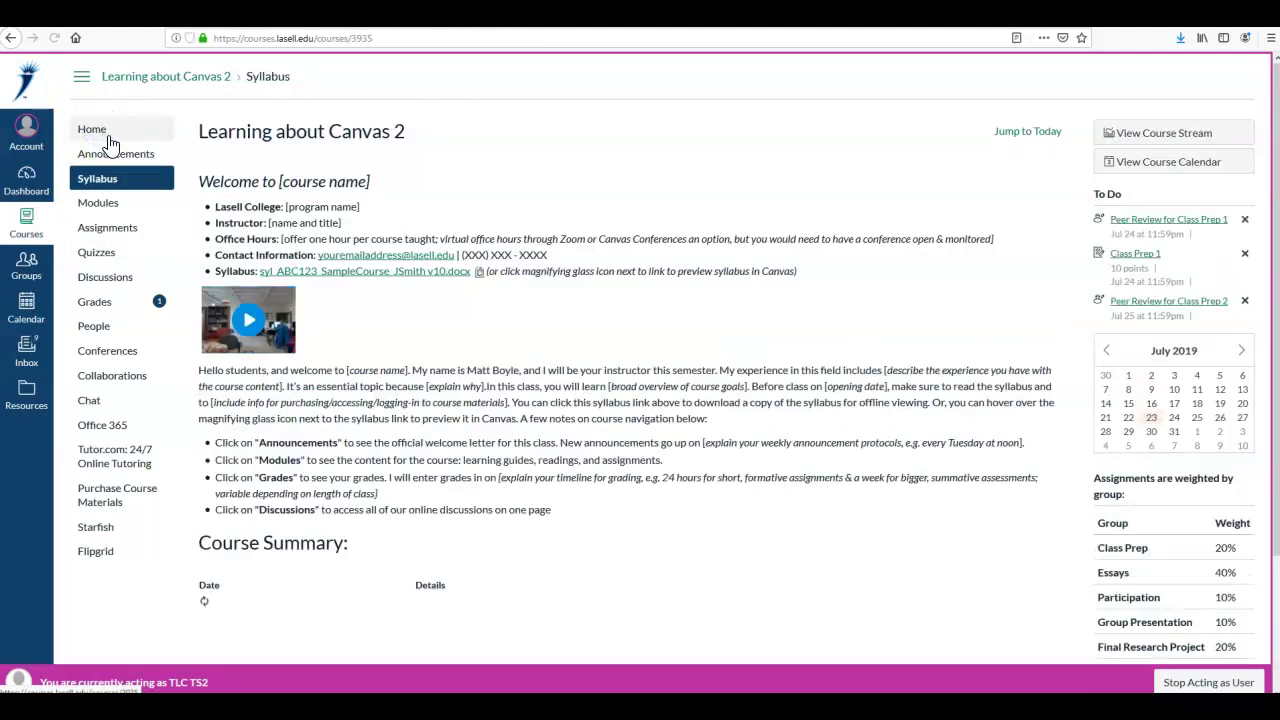
click(1183, 303)
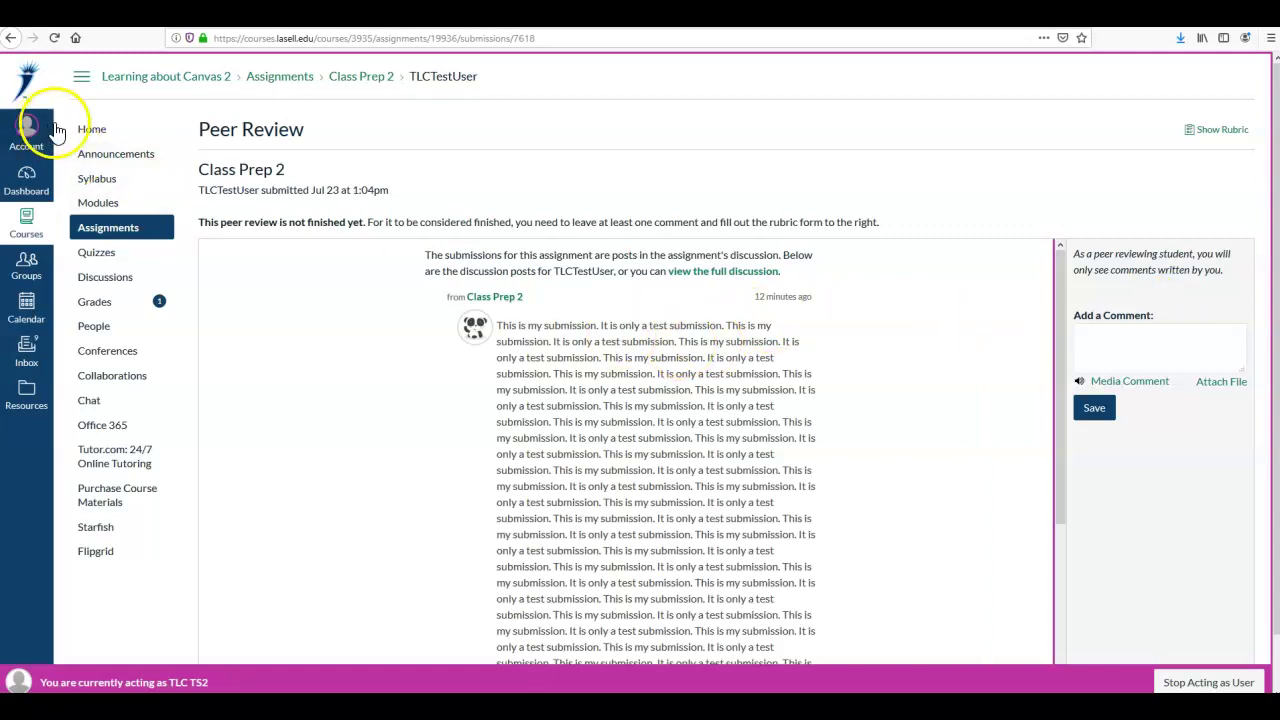
click(90, 129)
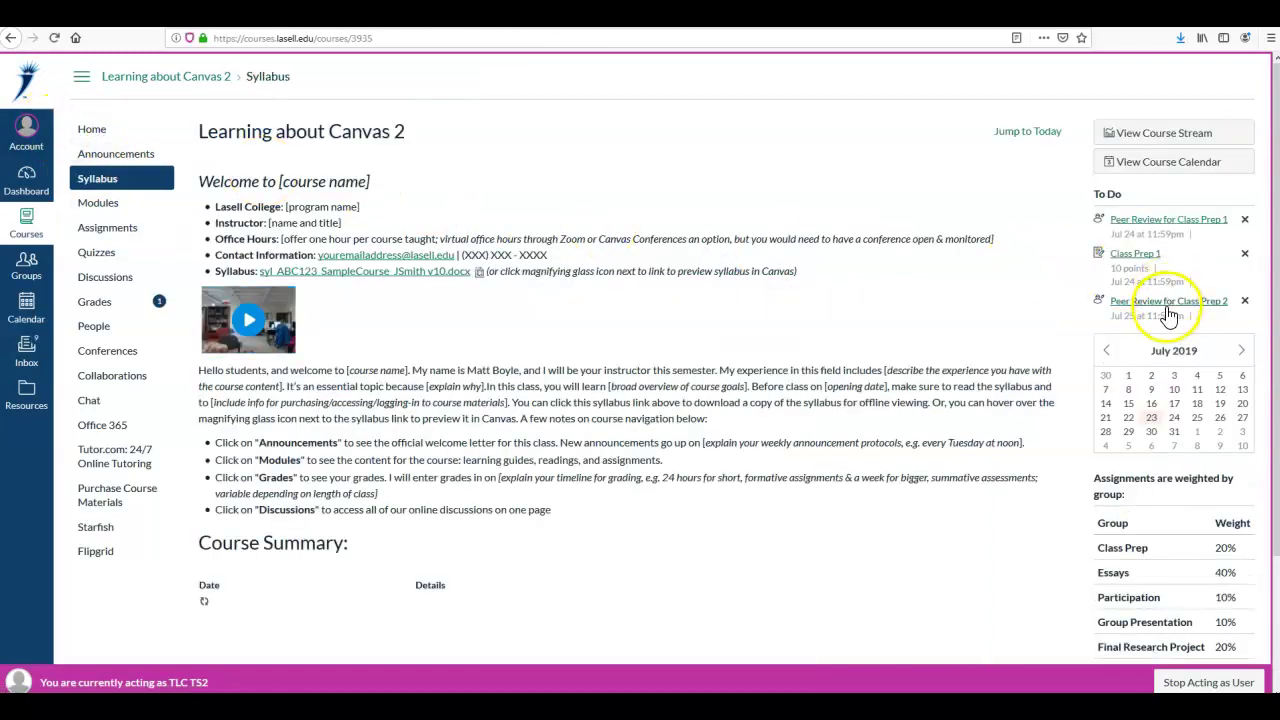
click(1172, 309)
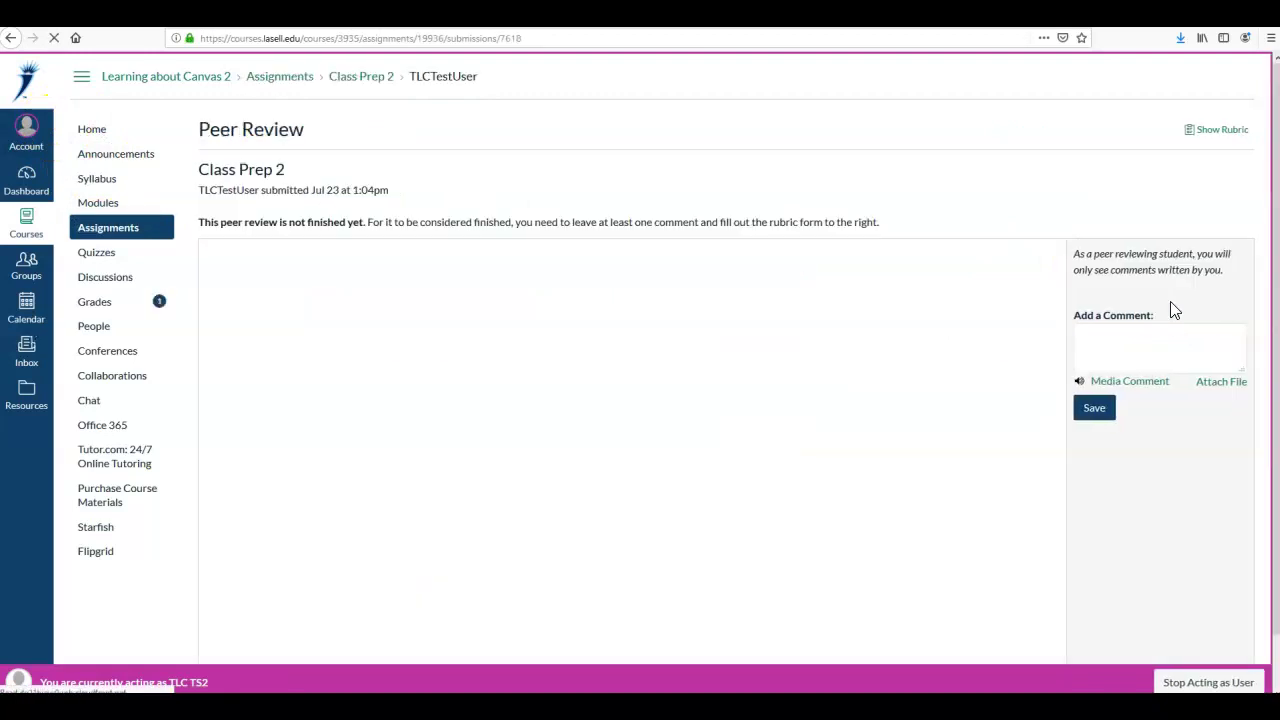
Step: Open the Class Prep 2 discussion from the Week 1 module and follow its peer review notice to the review page
click(86, 208)
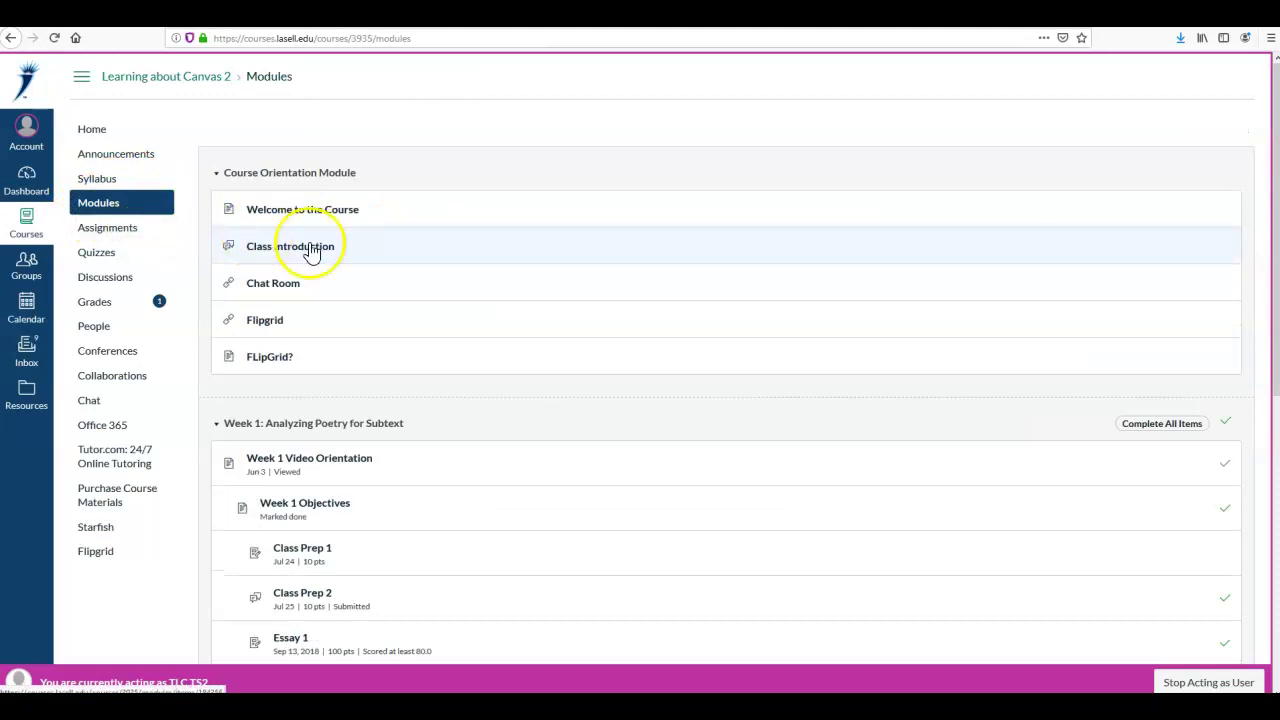
scroll(423, 305, down, 3)
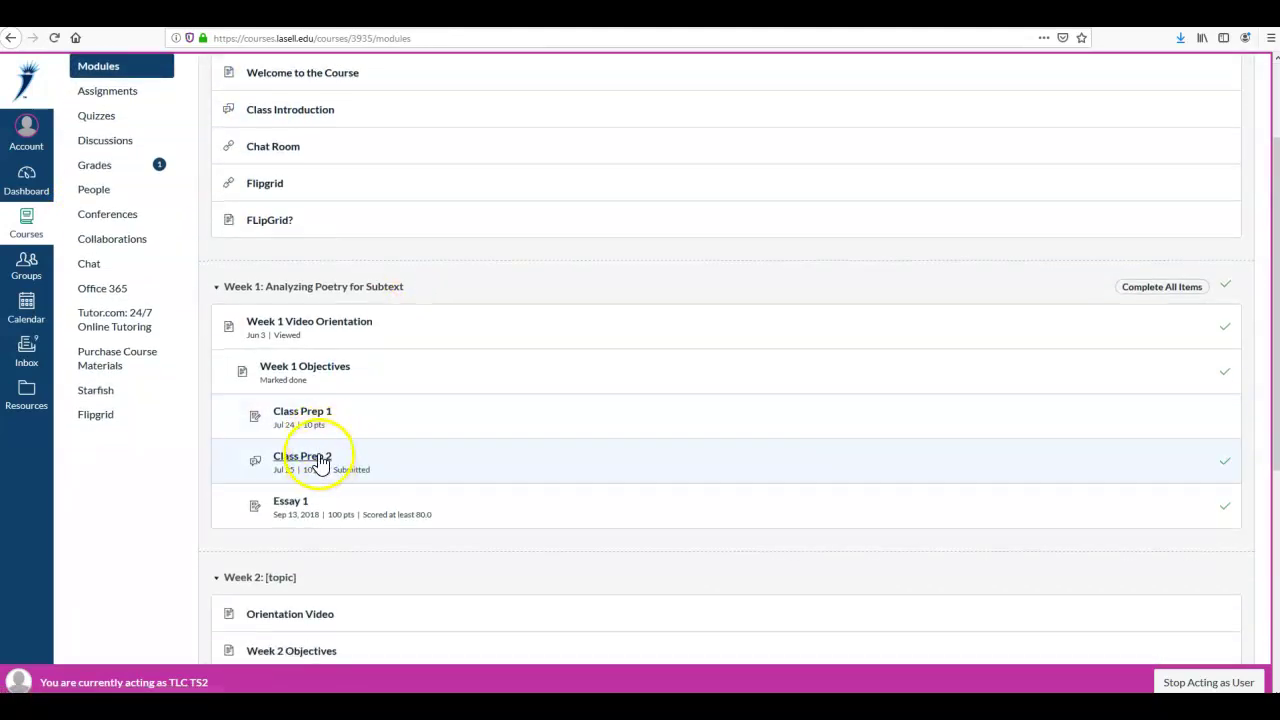
click(312, 458)
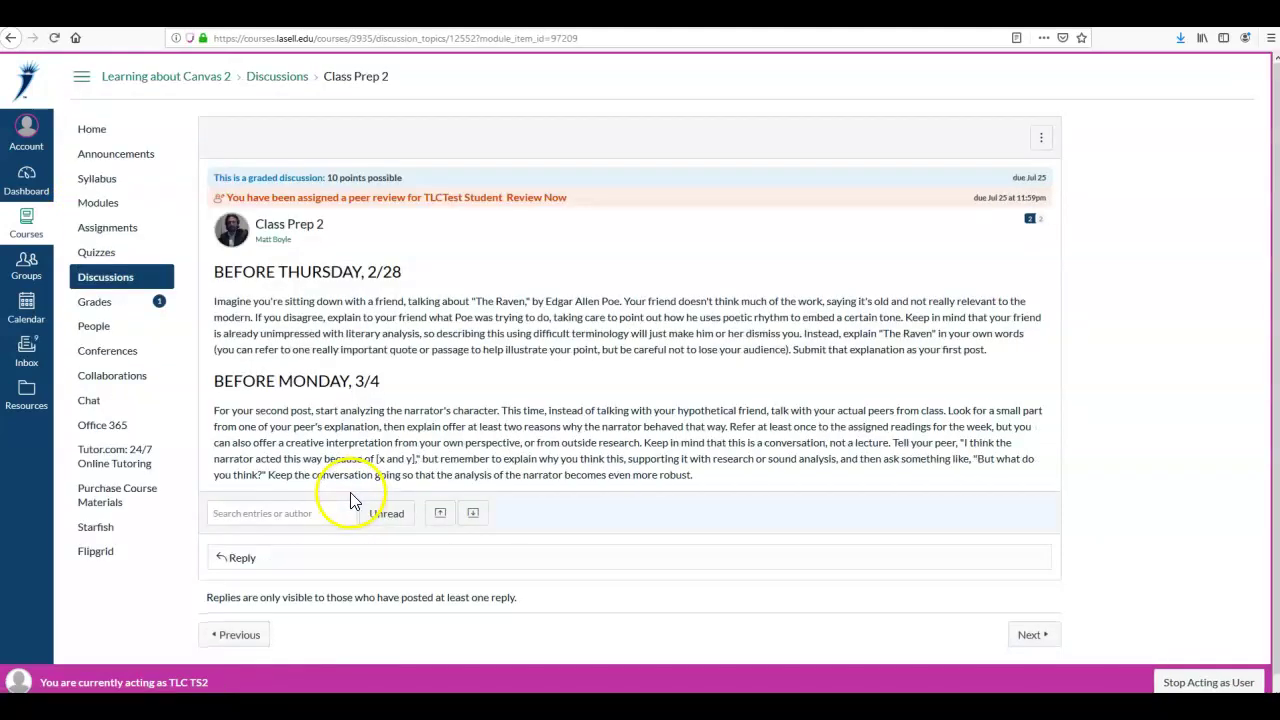
triple_click(309, 198)
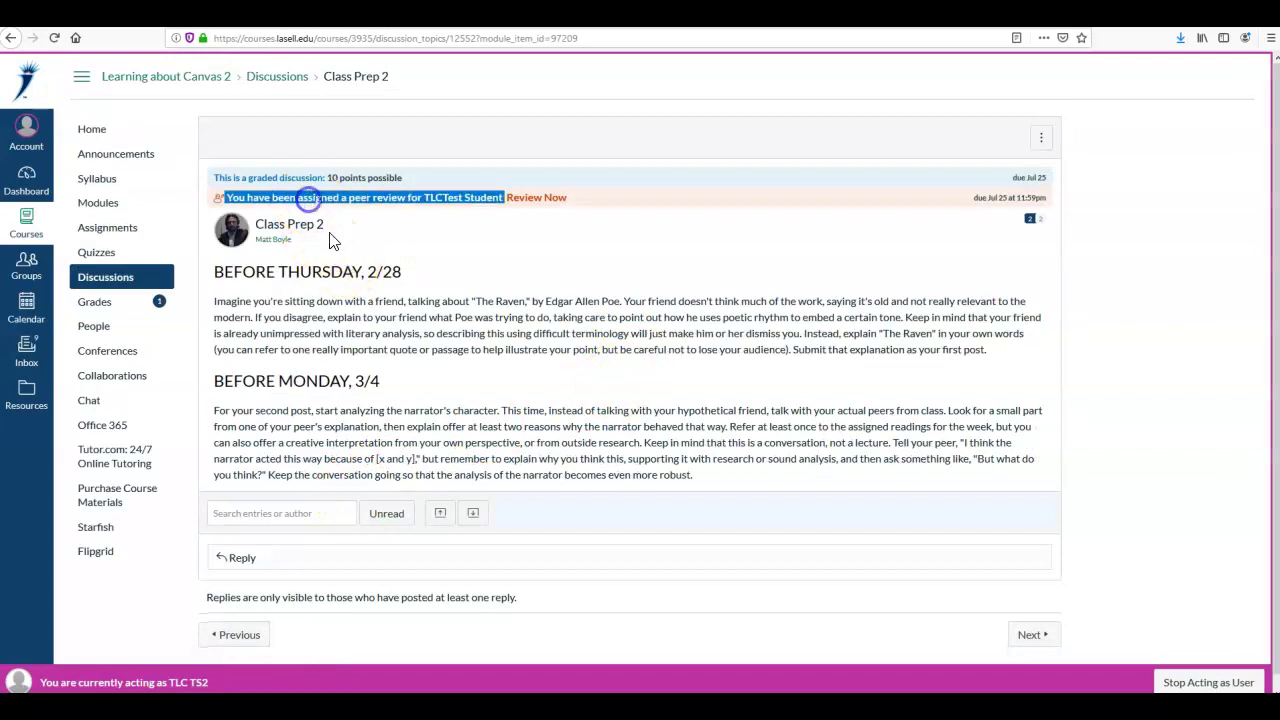
click(508, 270)
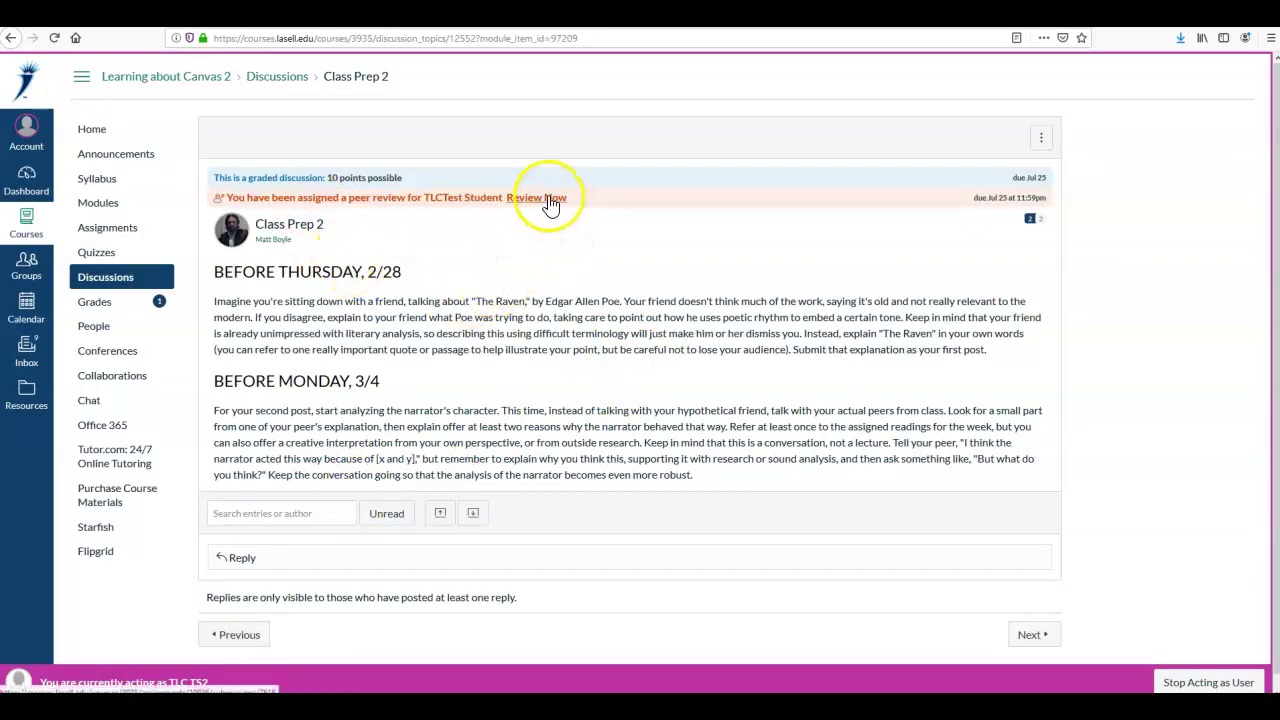
click(549, 198)
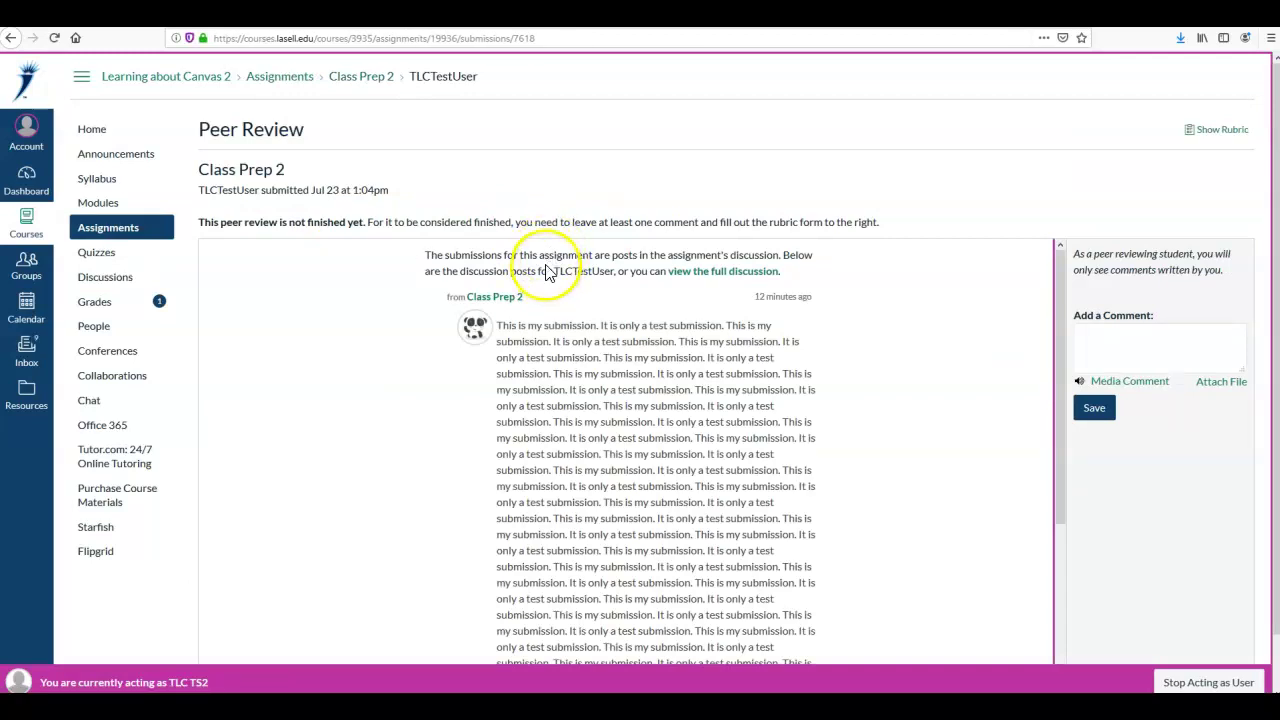
Step: Show the Class Prep 2 rubric and rate Quality of Initial Post 5 pts Full Marks and Quality of Response to Peers 4 pts Above Average
drag(518, 224, 698, 222)
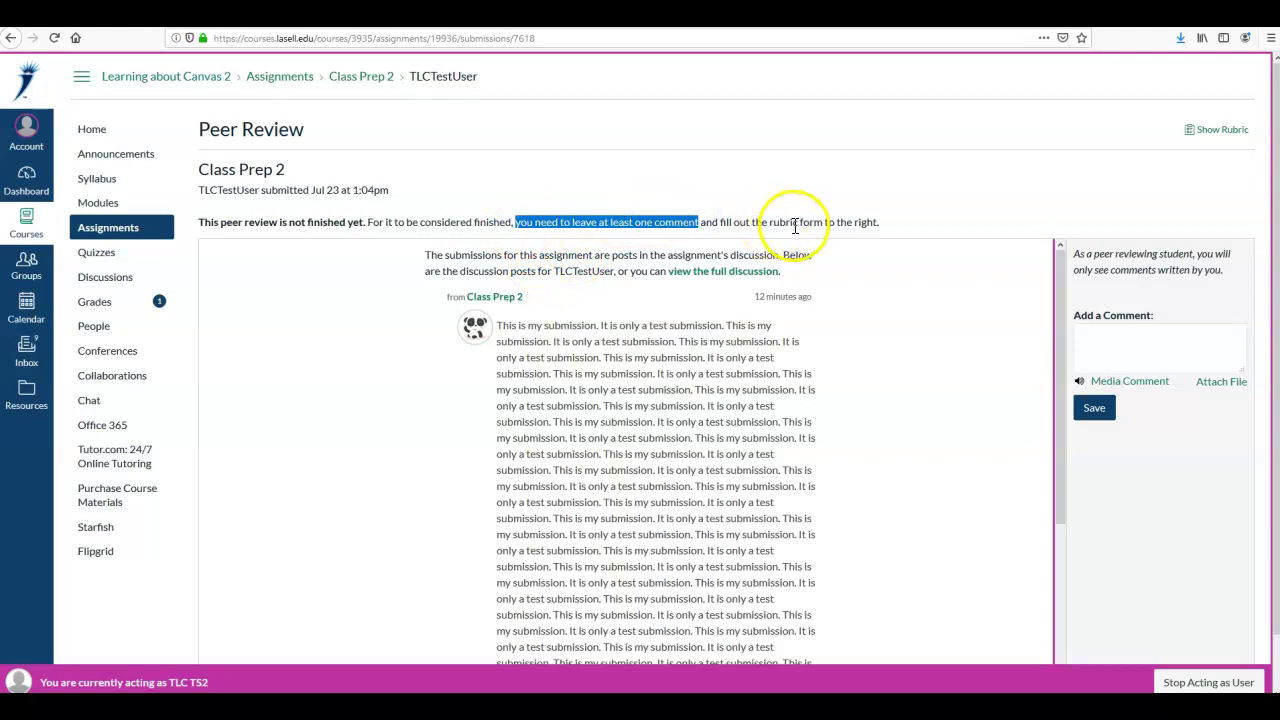
click(1128, 345)
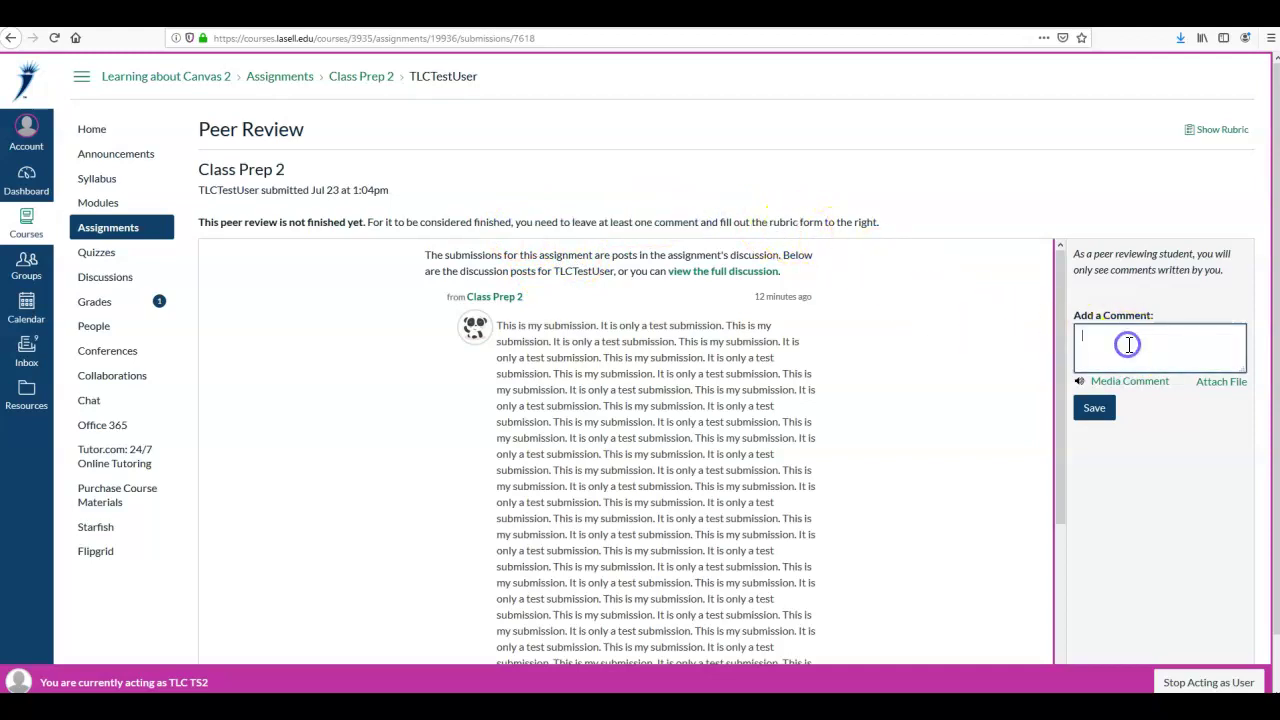
click(1232, 131)
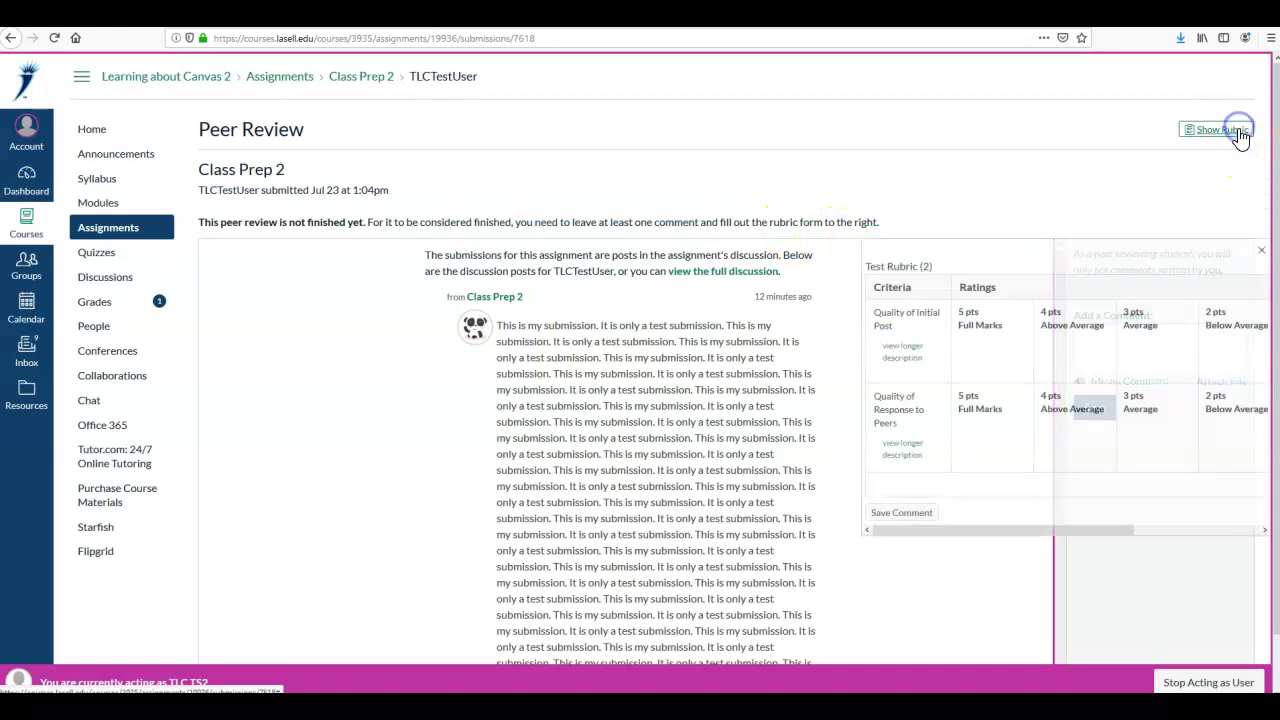
click(1007, 338)
drag(1043, 257, 929, 249)
click(995, 333)
click(1088, 430)
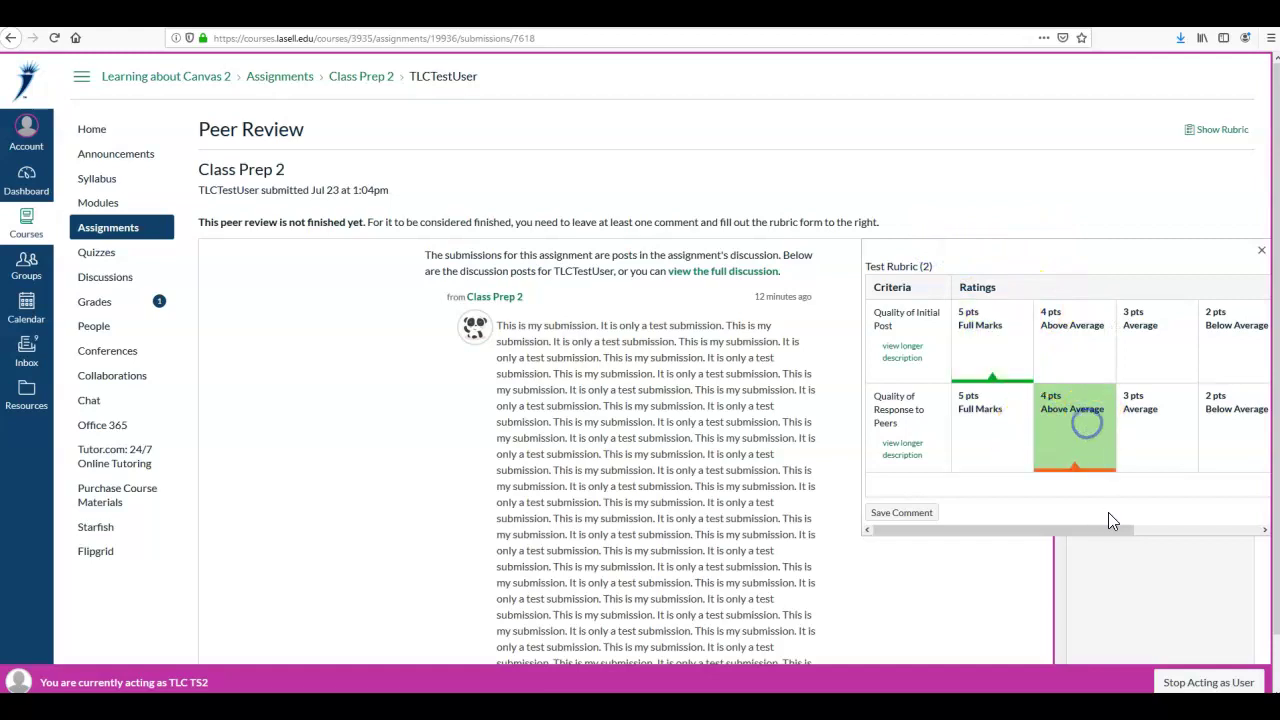
click(1006, 336)
Step: Read the longer descriptions of the Quality of Initial Post and Quality of Response to Peers criteria
click(918, 365)
click(872, 336)
click(905, 452)
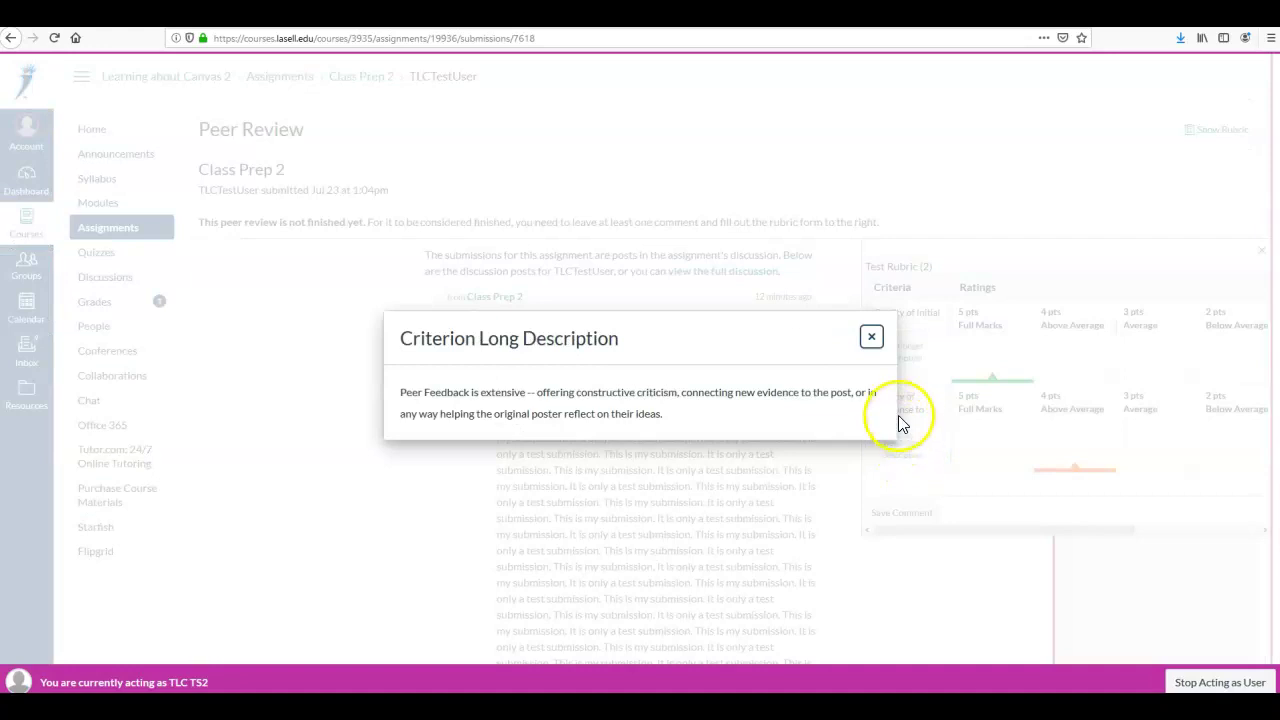
click(872, 336)
Step: Change the ratings of both rubric criteria to 4 pts Above Average and save the rubric assessment
click(1124, 437)
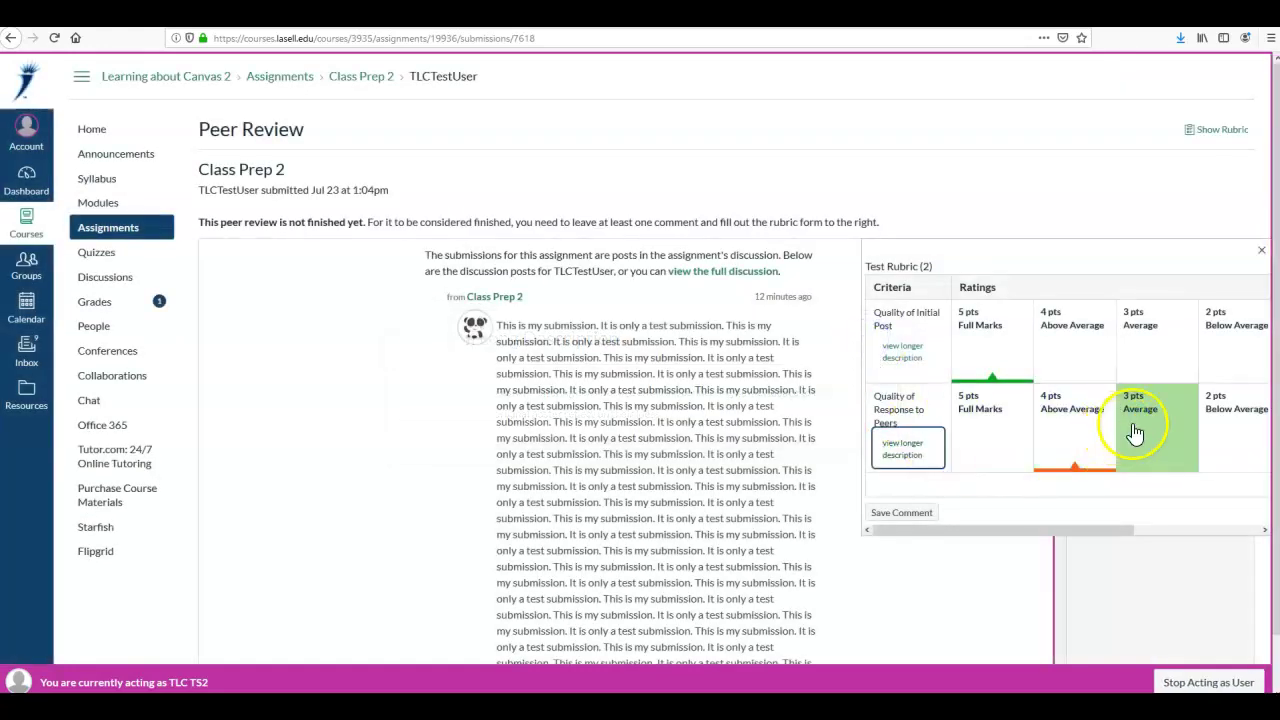
click(1052, 336)
click(1057, 461)
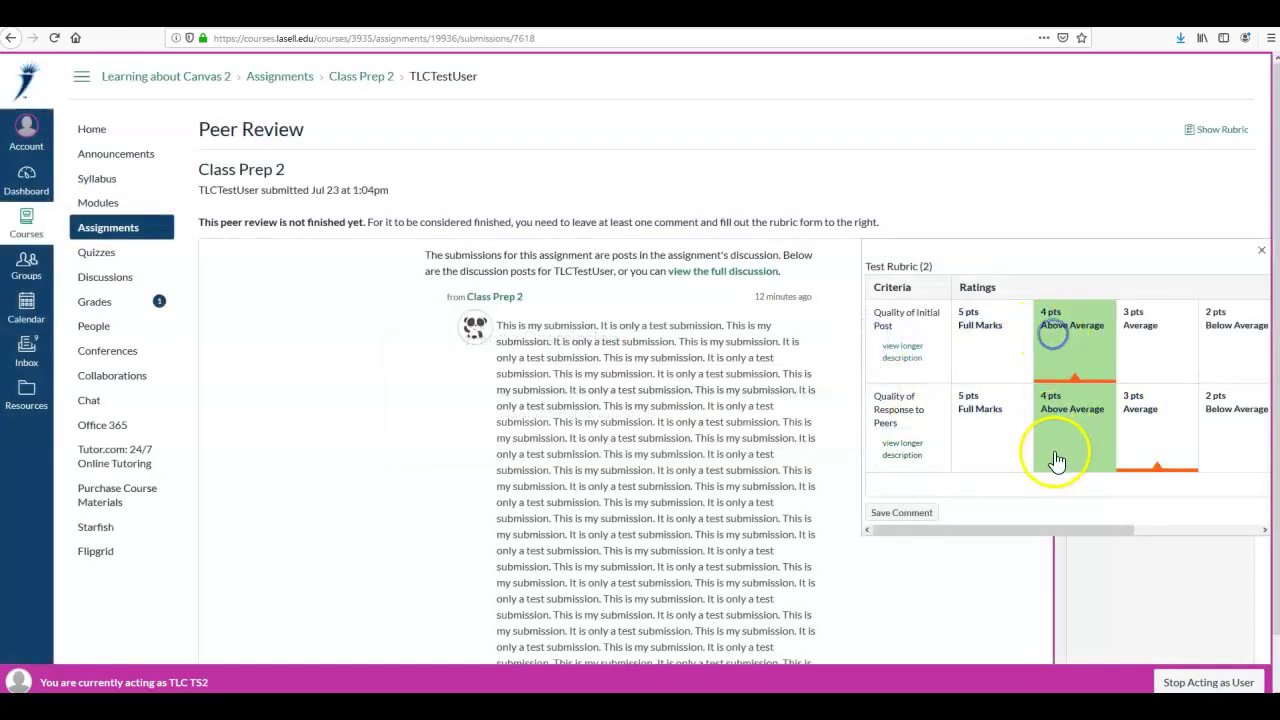
click(926, 513)
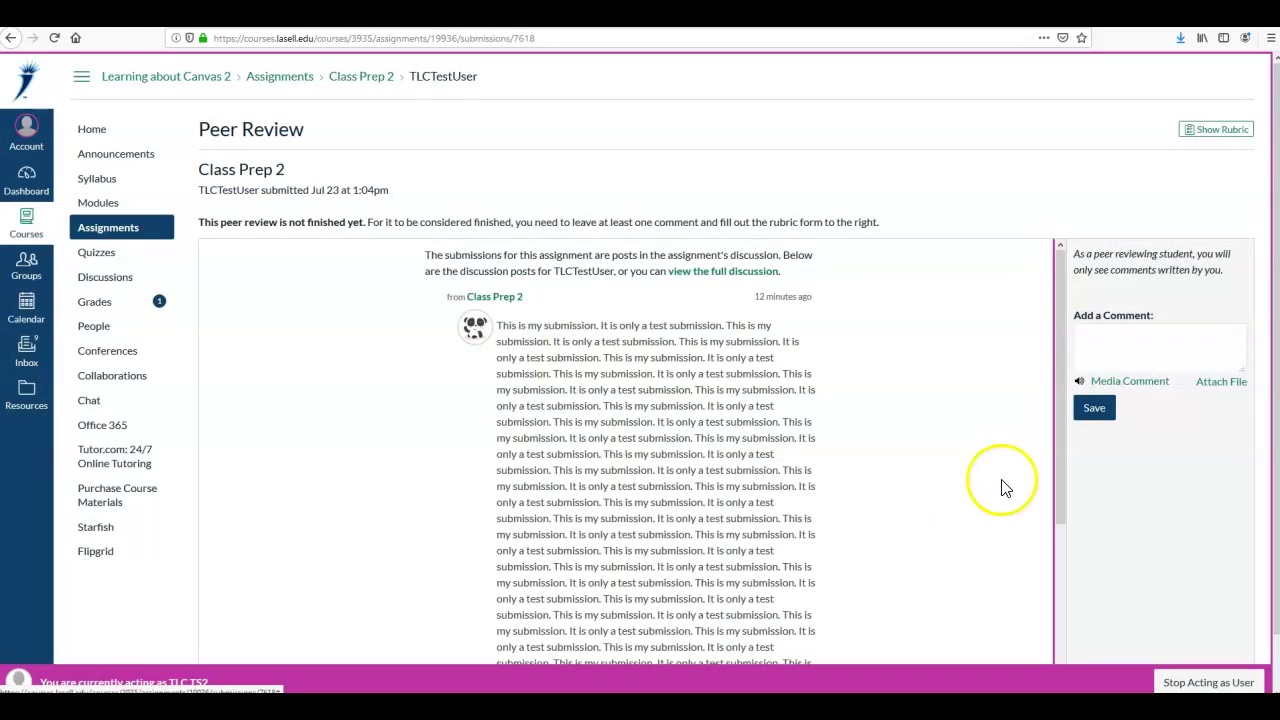
Step: Open the Class Prep 1 peer review from the To Do list on the course home page, ready for a comment
click(1170, 350)
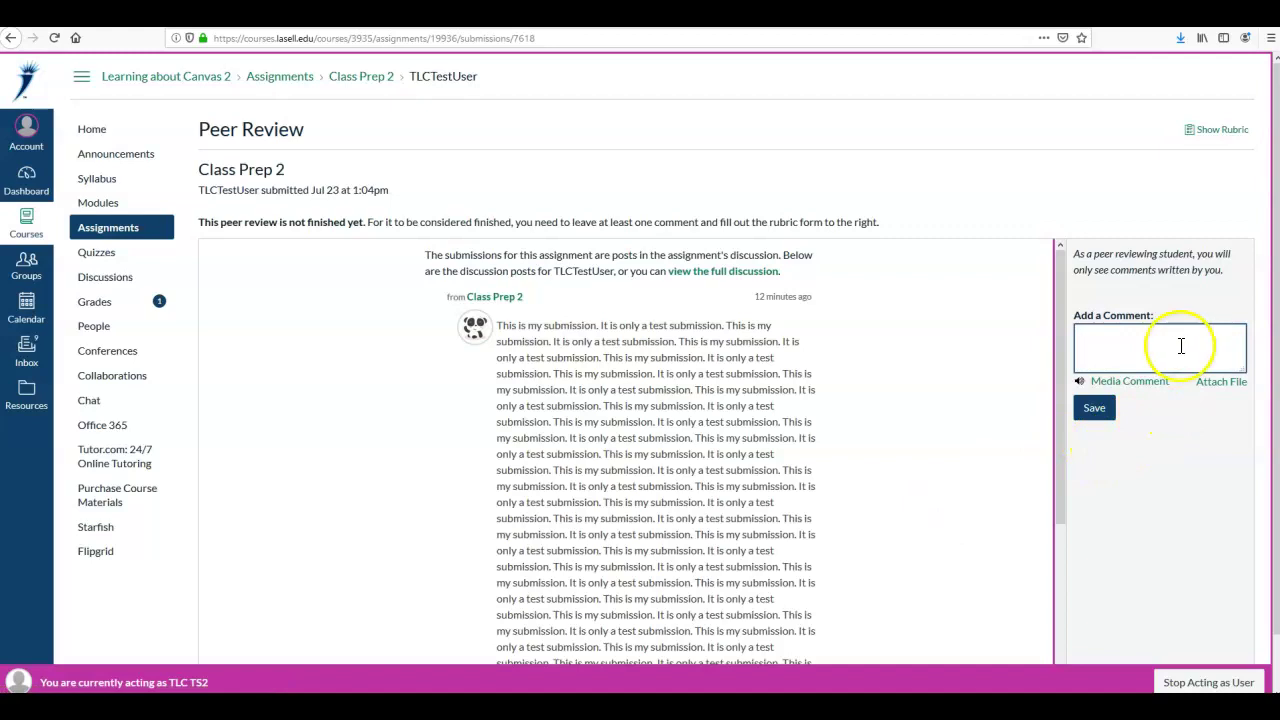
click(97, 131)
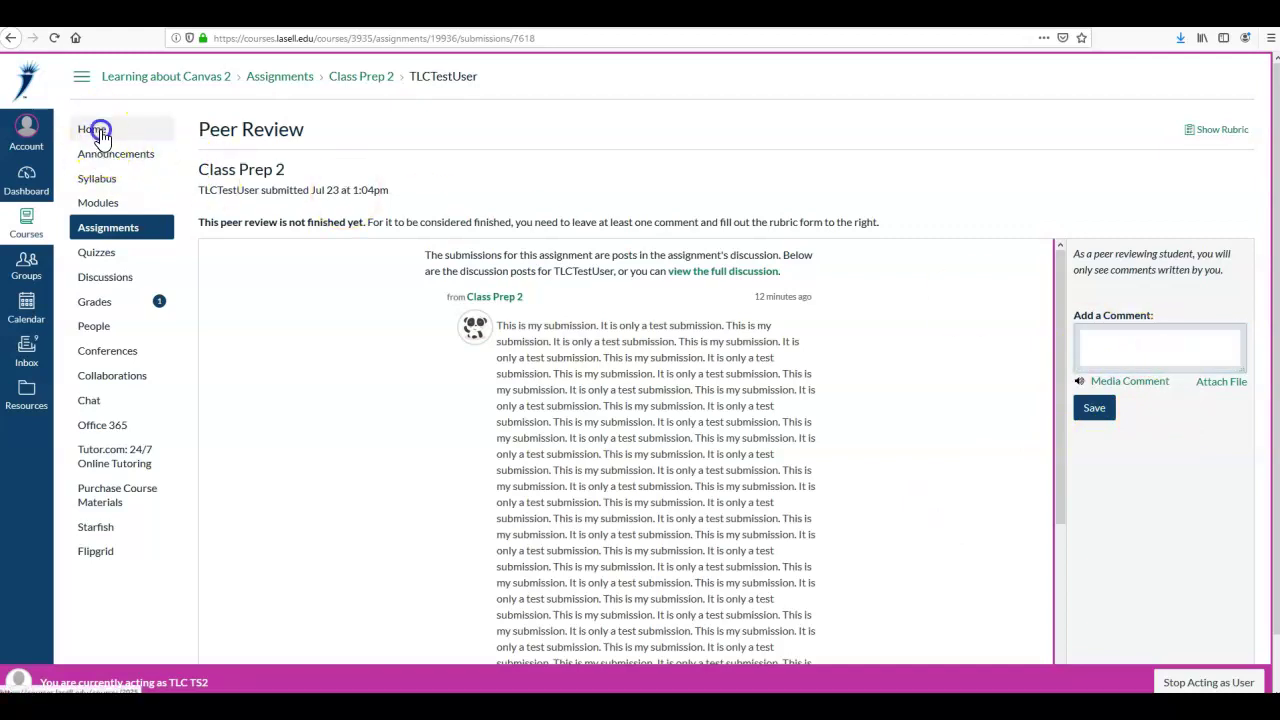
click(155, 189)
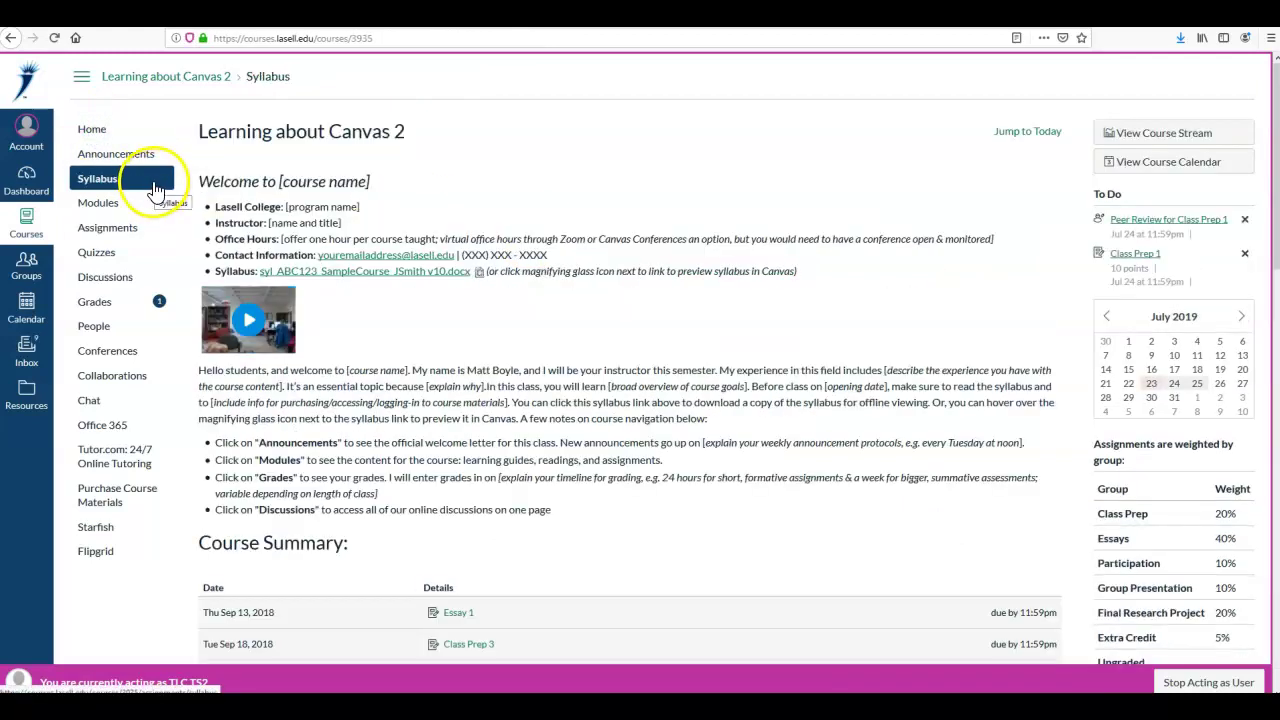
click(1156, 225)
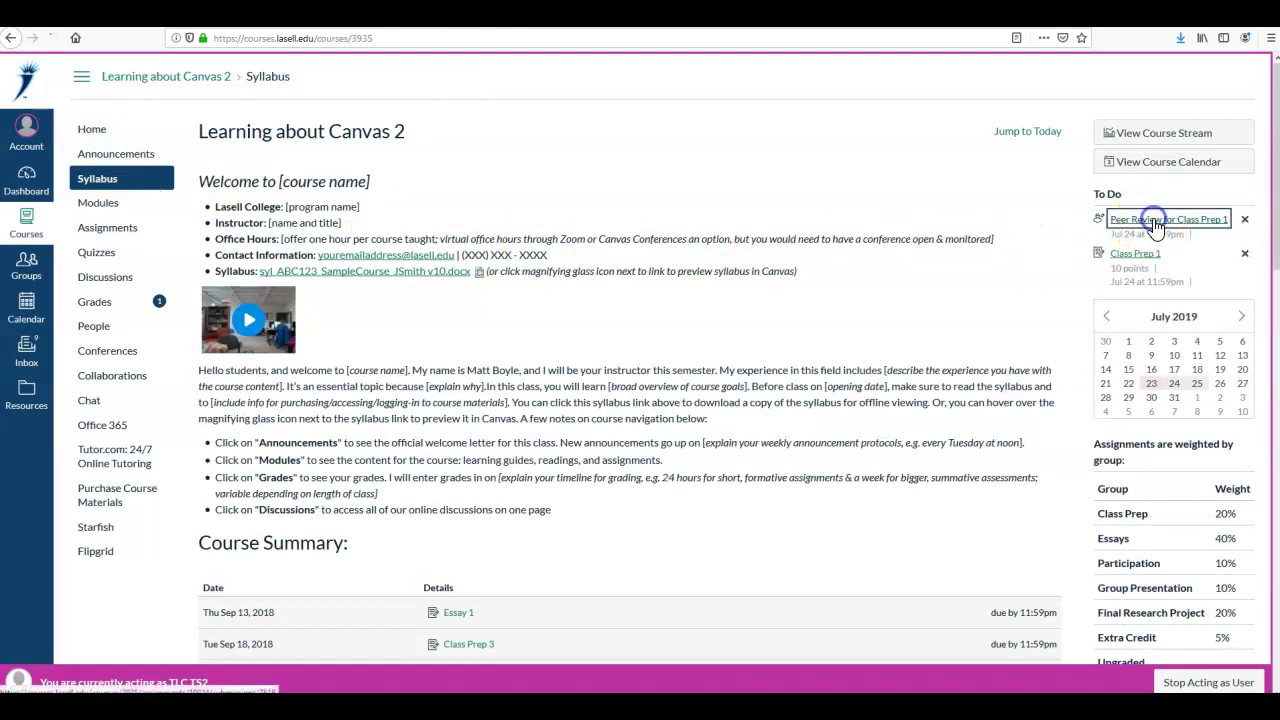
click(1142, 340)
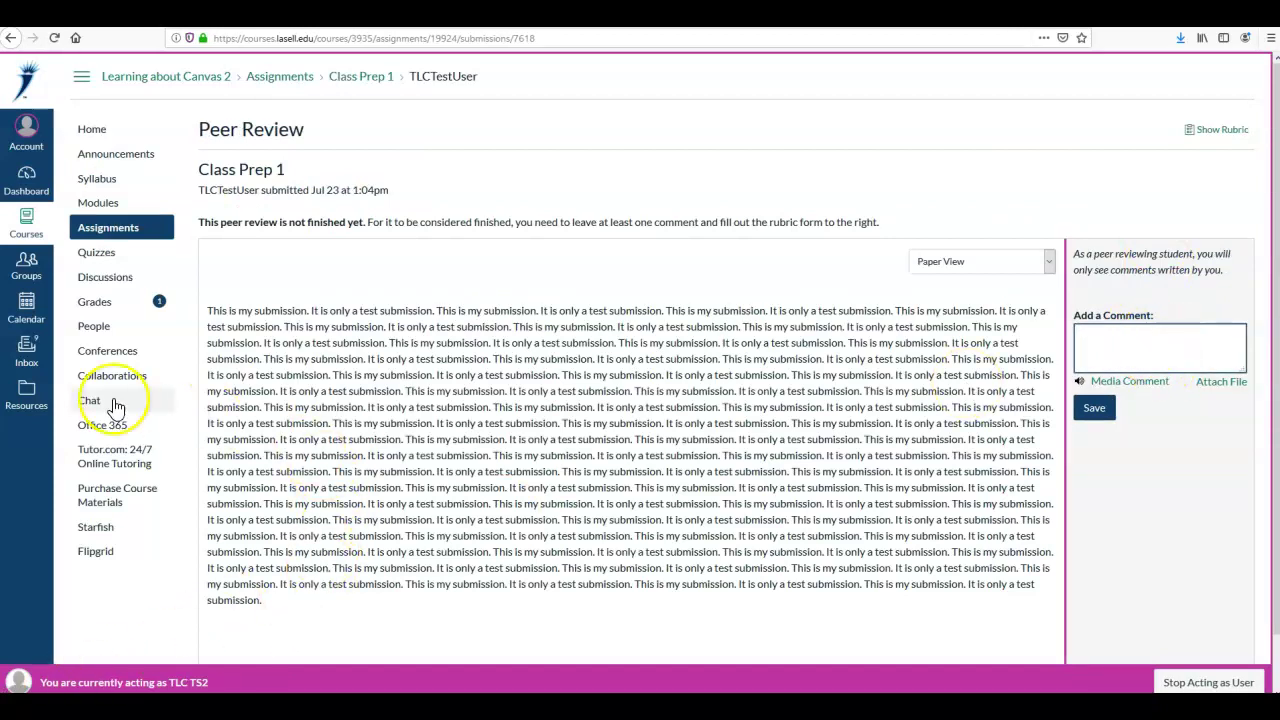
Step: Review the help and Canvas support options under Resources and return to the Class Prep 1 peer review
click(27, 393)
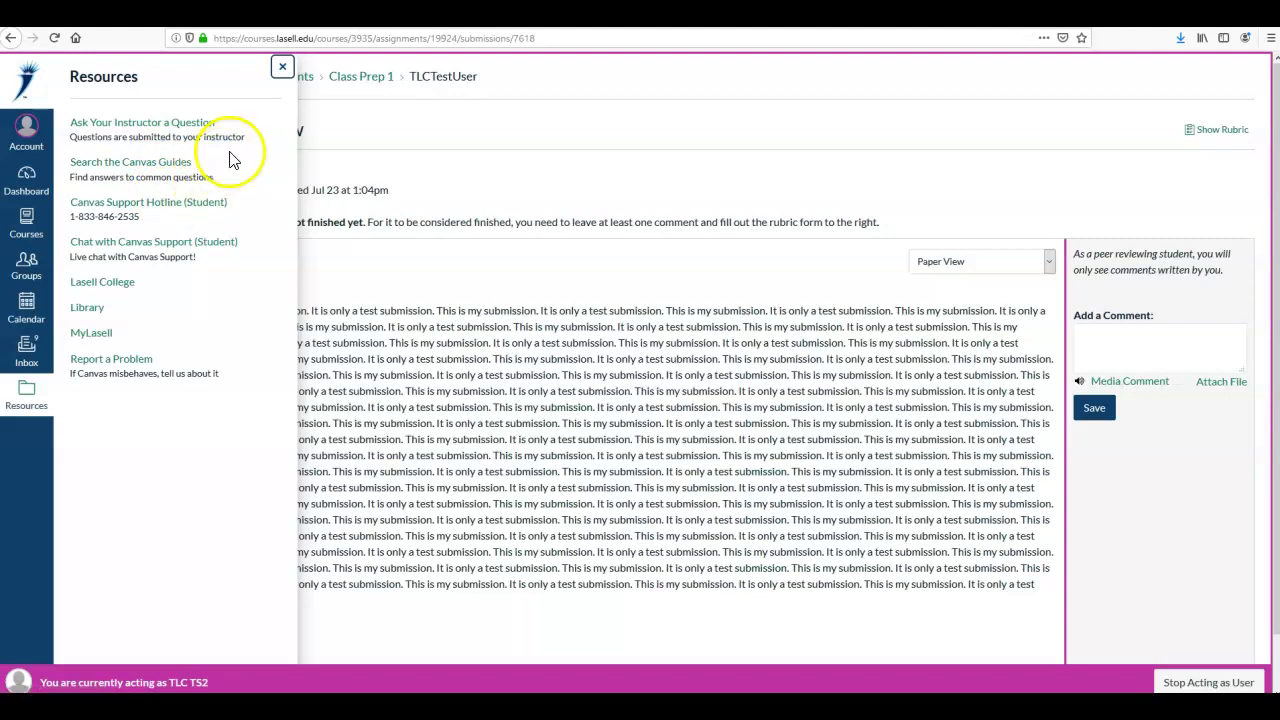
click(283, 66)
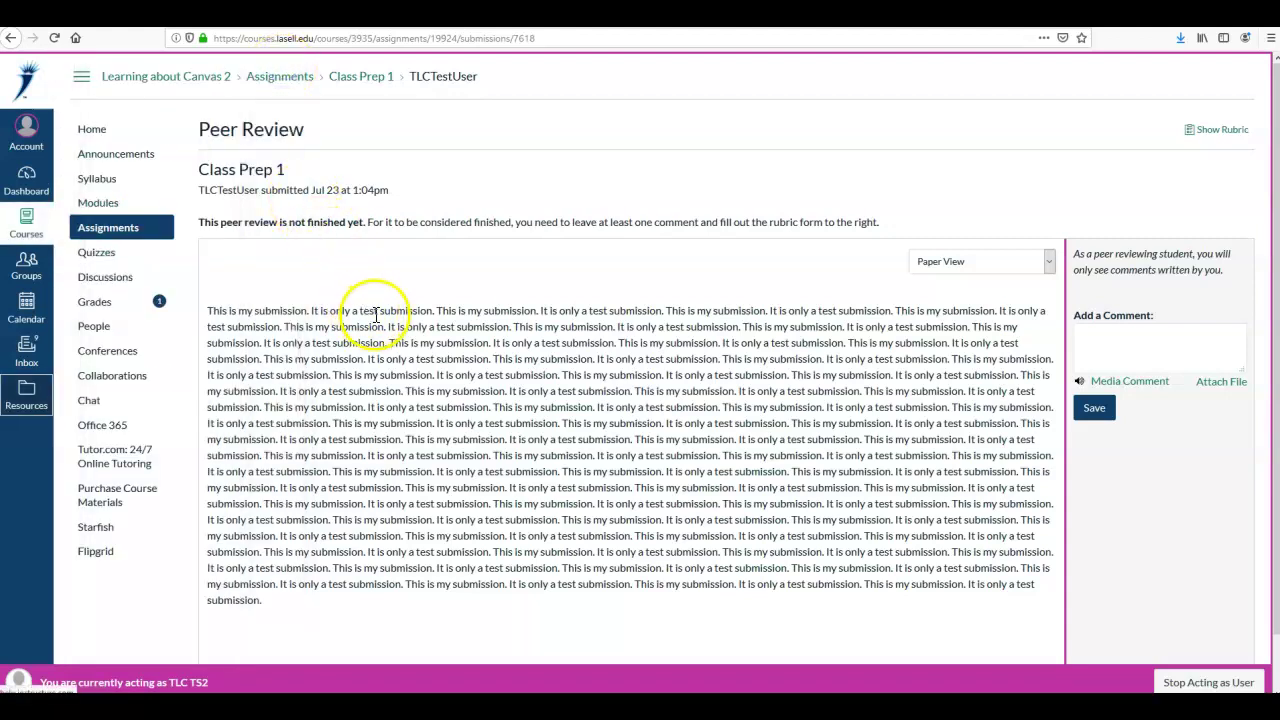